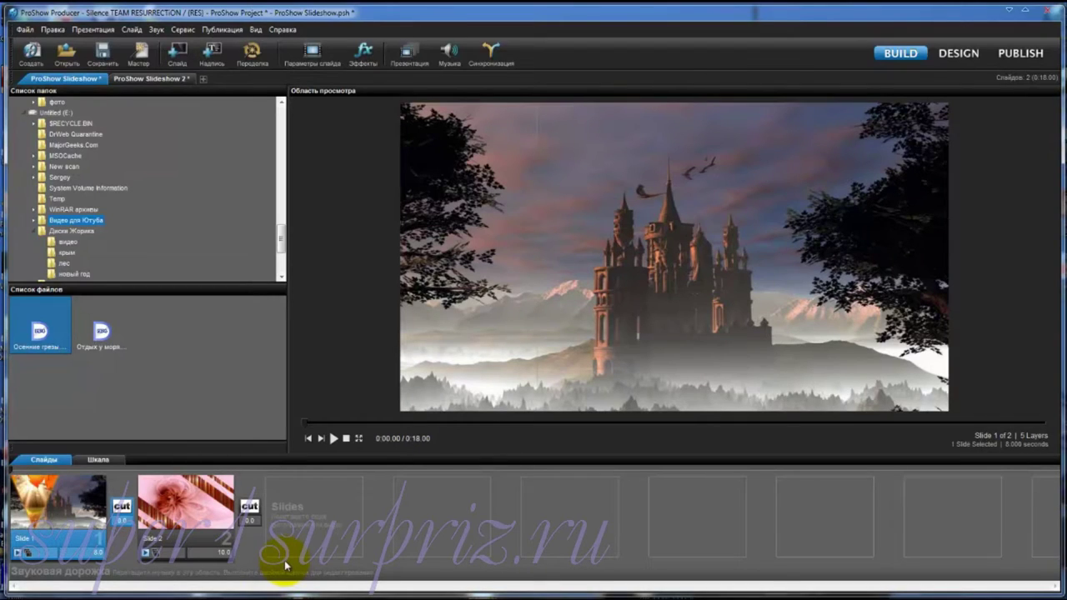
# Insert a blank slide after slide 2 and open its slide options
pyautogui.rightClick(312, 507)
pyautogui.moveTo(345, 392)
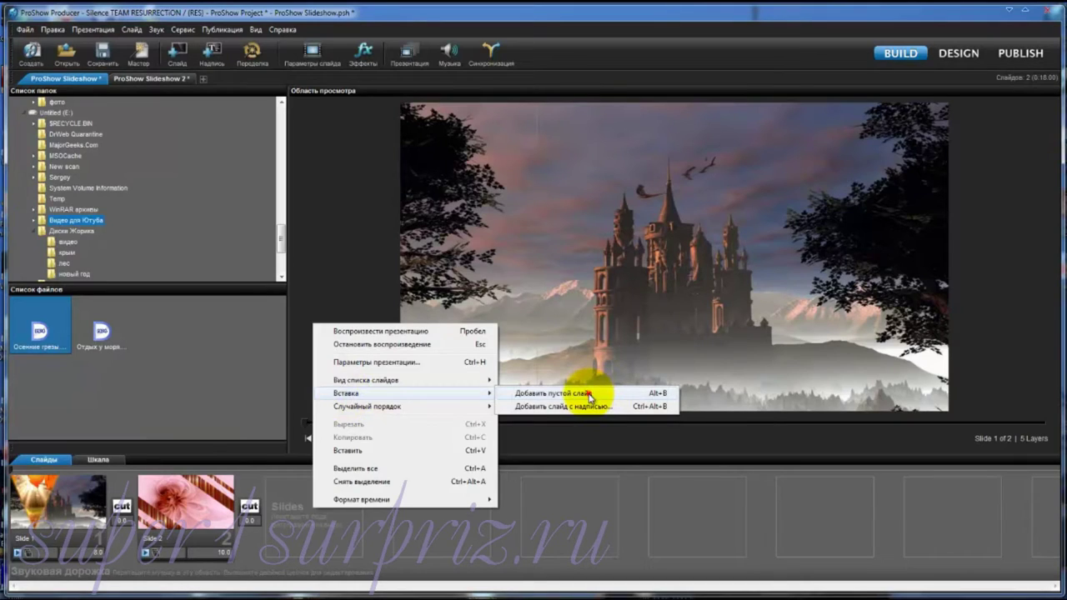
pyautogui.click(588, 395)
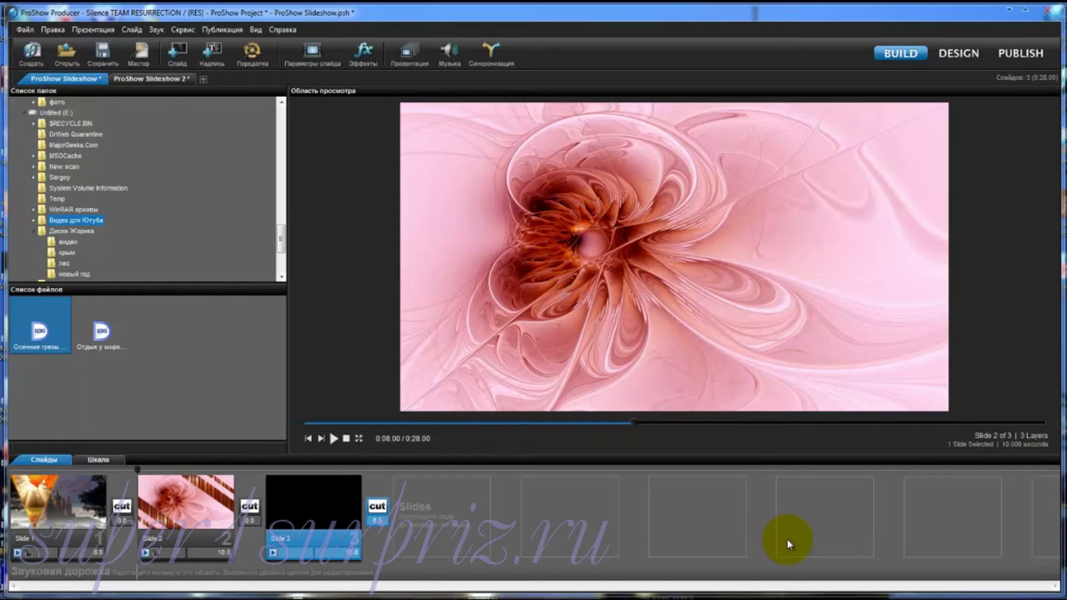
pyautogui.click(312, 52)
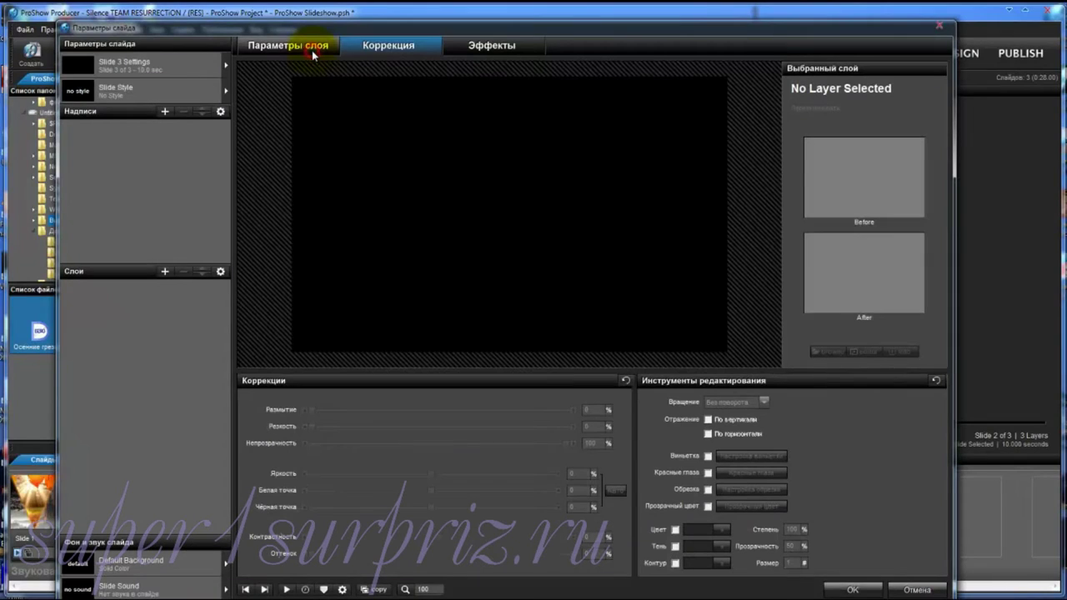
# Add the castle image 0_553e0_6e4df758_XXXL.jpg as a layer on slide 3
pyautogui.click(163, 272)
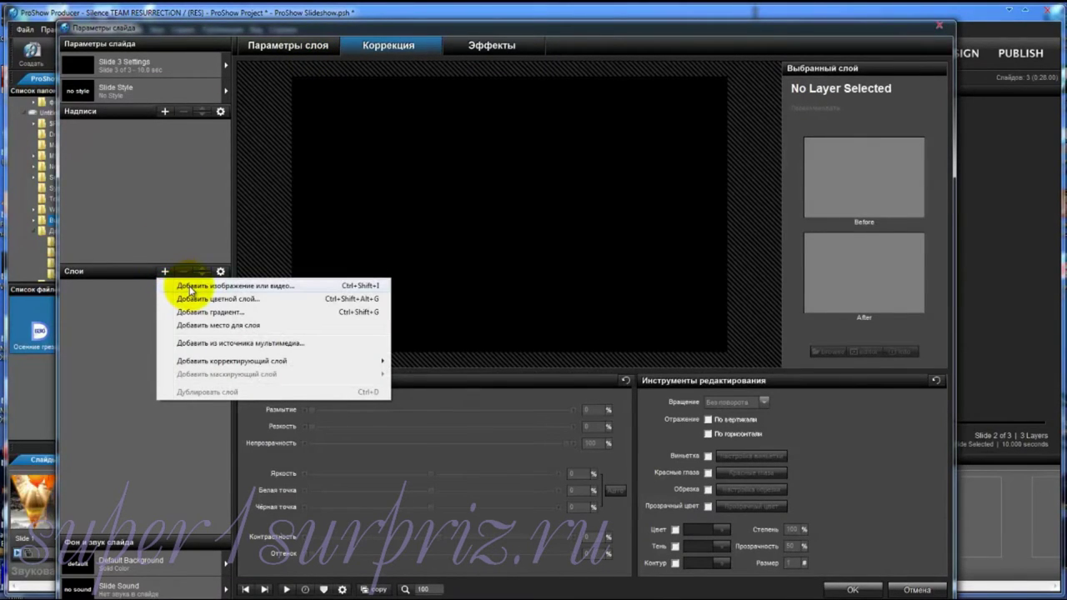
pyautogui.click(190, 288)
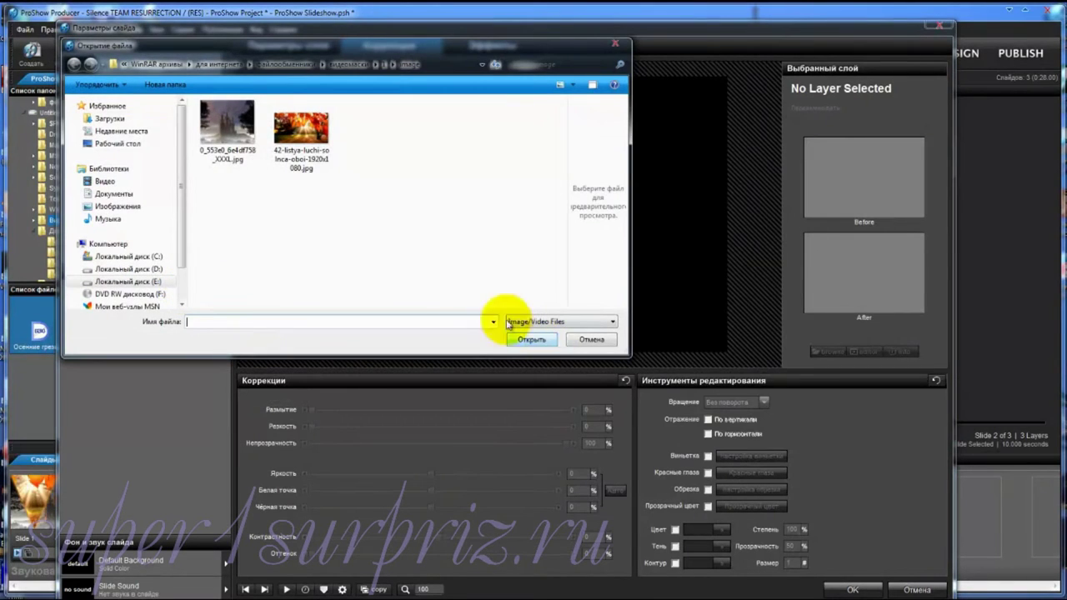
pyautogui.click(215, 132)
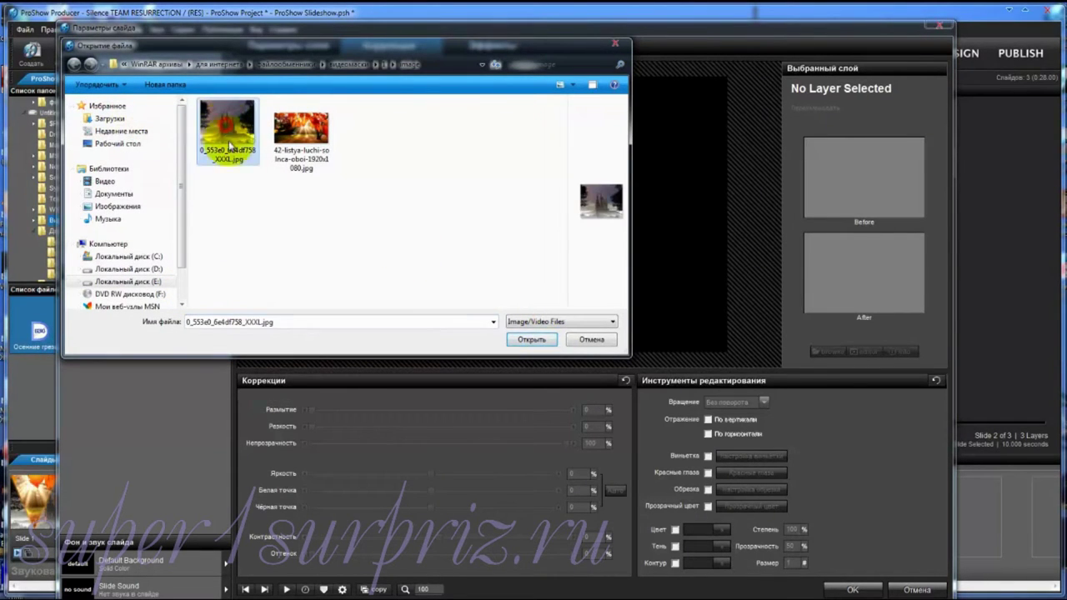
pyautogui.click(528, 340)
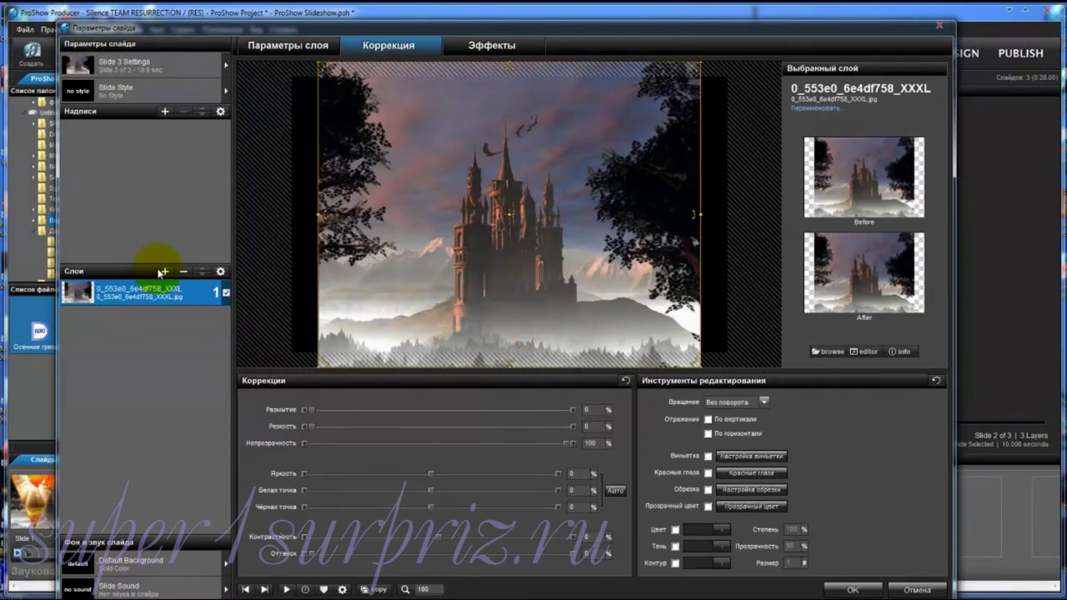
# Add the autumn leaves image 42-listya-luchi-solnca-oboi-1920x1080.jpg as a layer above the castle image
pyautogui.click(164, 273)
pyautogui.click(190, 288)
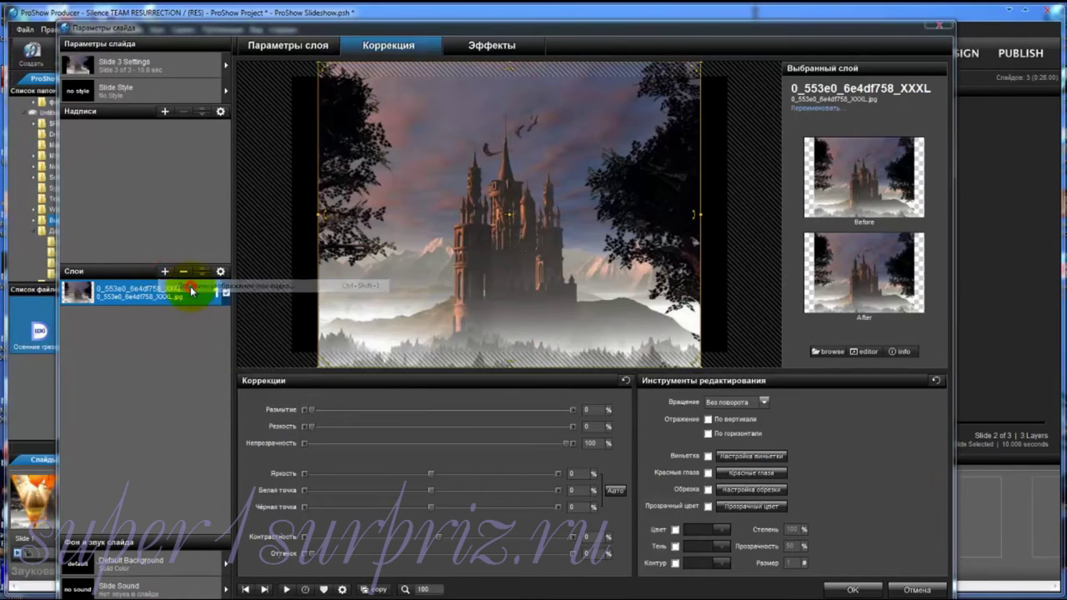
pyautogui.click(300, 129)
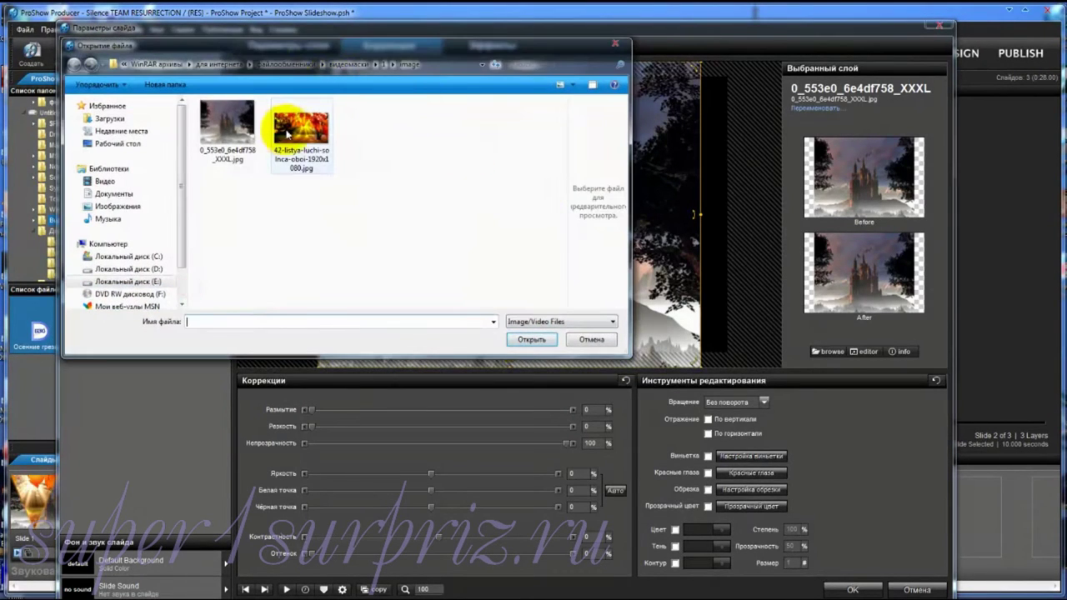
pyautogui.click(542, 339)
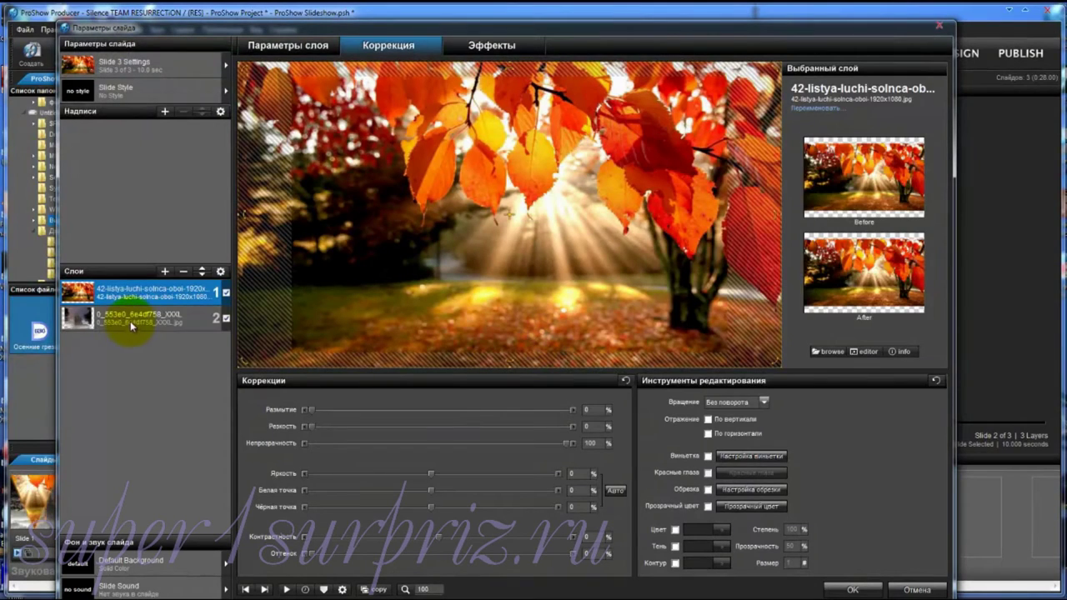
# Stretch the castle layer horizontally to about 148% with unlinked scaling and copy the first keyframe's settings to the next keyframe
pyautogui.click(137, 321)
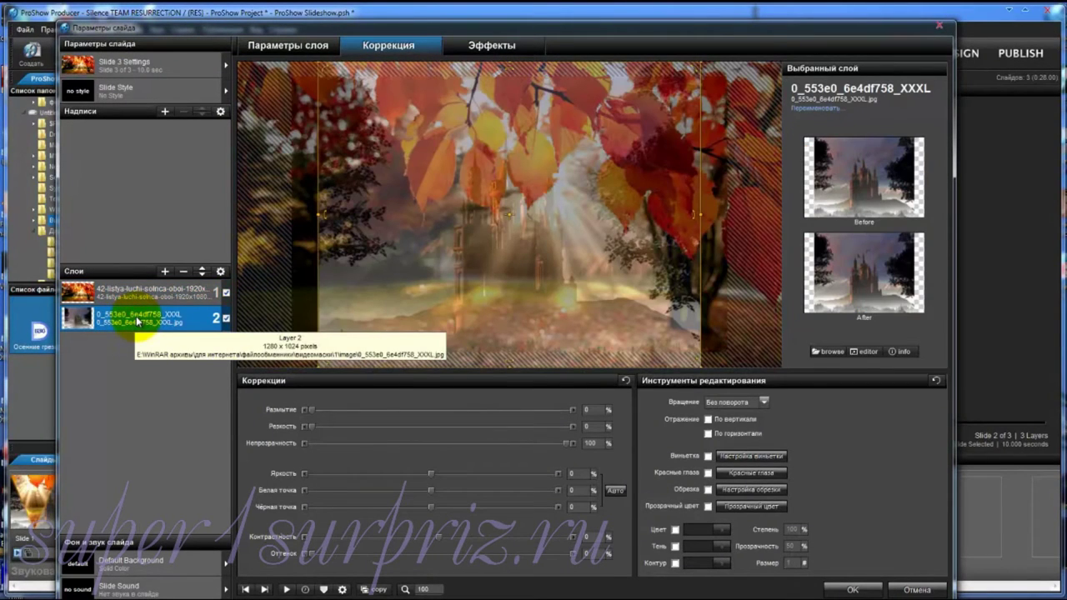
pyautogui.click(491, 47)
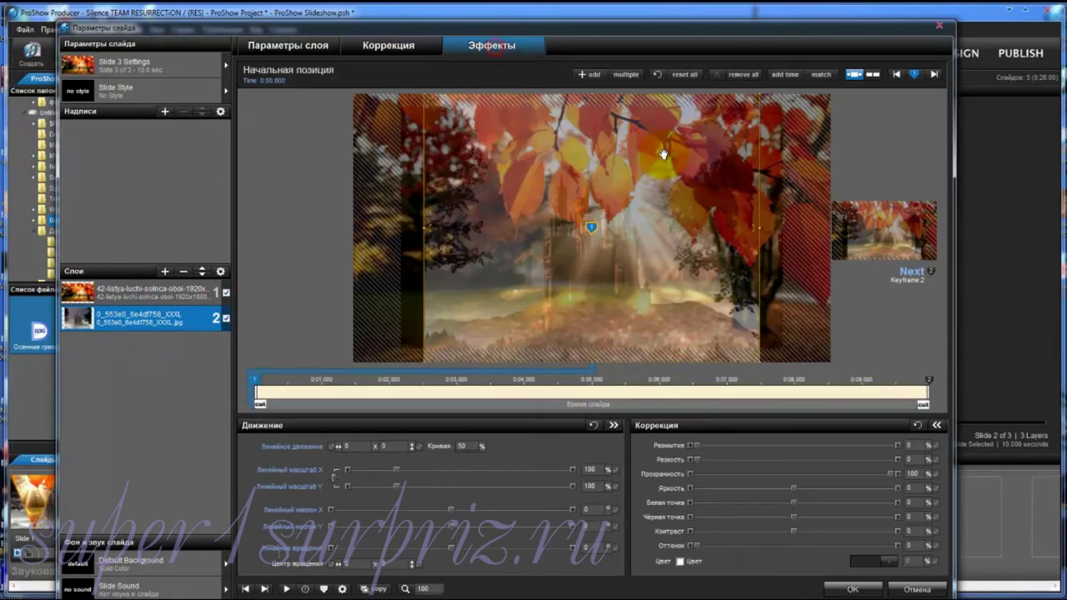
pyautogui.click(336, 480)
pyautogui.moveTo(758, 227); pyautogui.dragTo(839, 226)
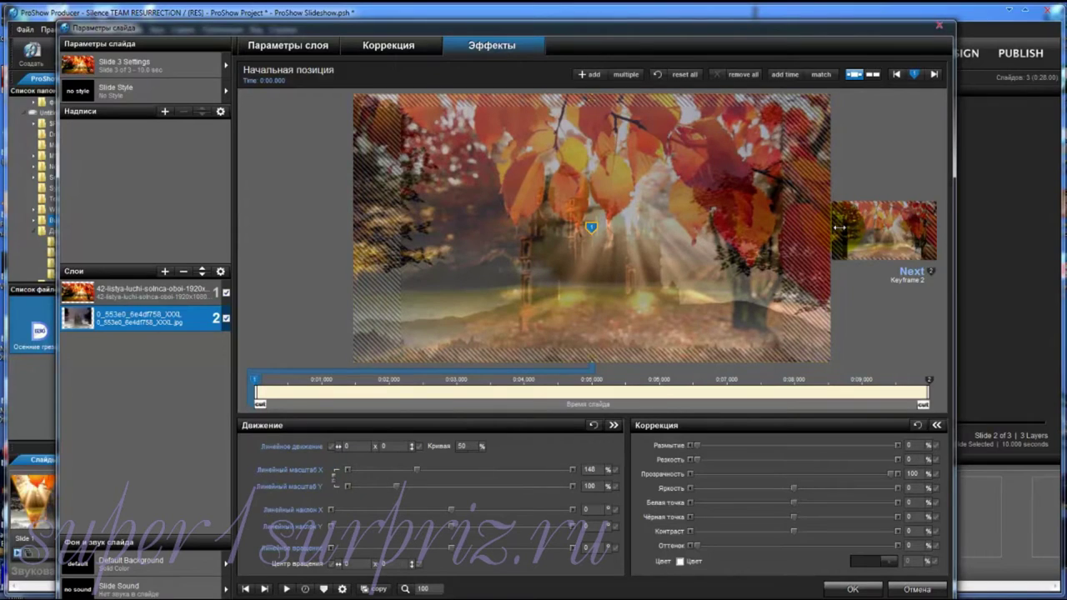
pyautogui.rightClick(256, 385)
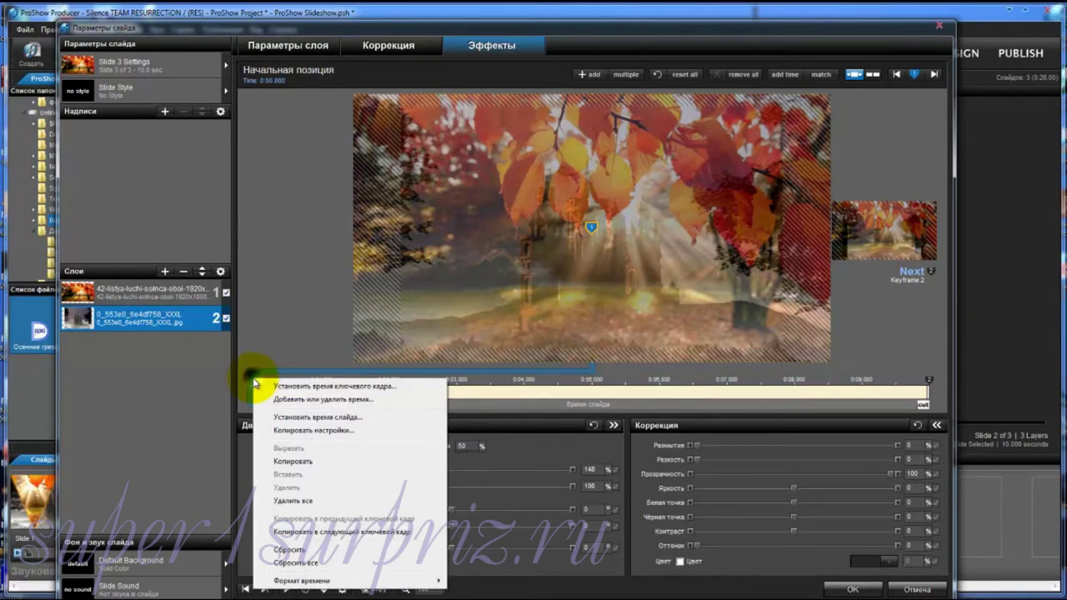
pyautogui.click(290, 535)
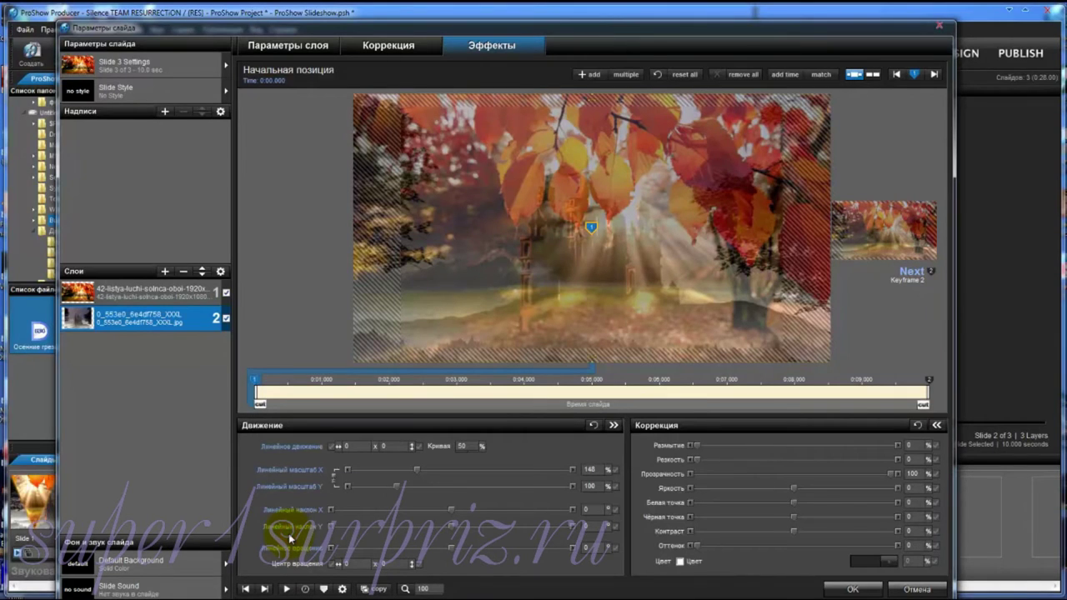
# Add the video 1.mp4 from the video folder as a new layer above the autumn leaves layer
pyautogui.click(121, 293)
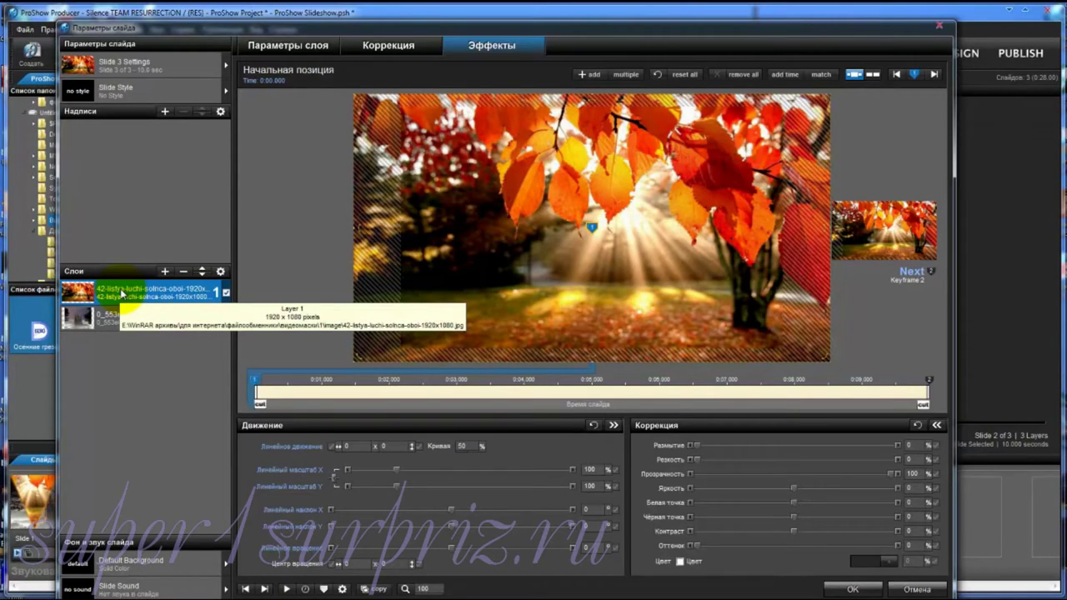
pyautogui.click(165, 273)
pyautogui.click(193, 286)
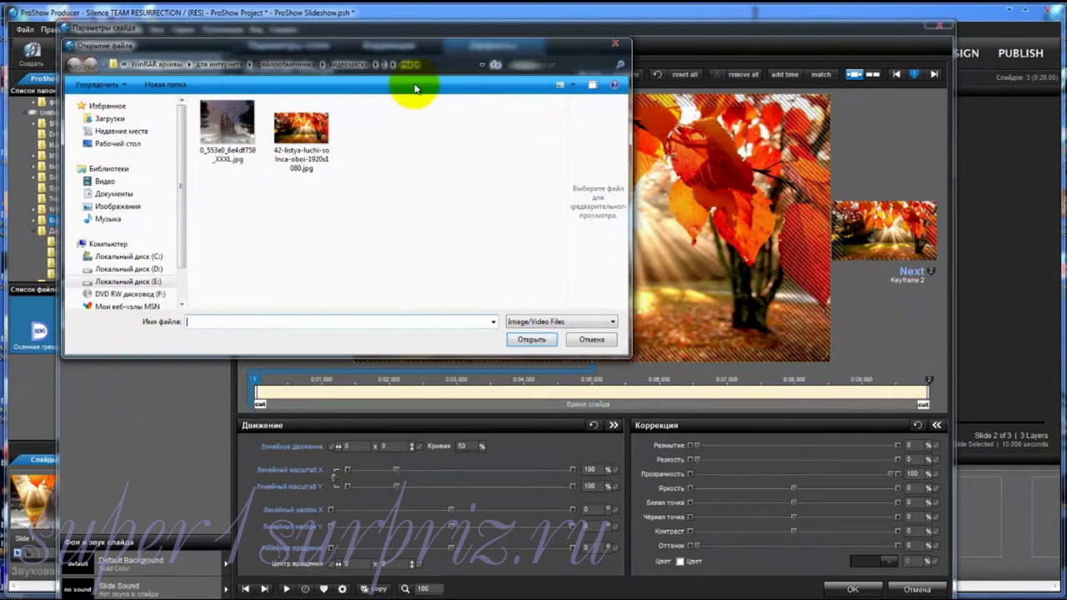
pyautogui.click(385, 66)
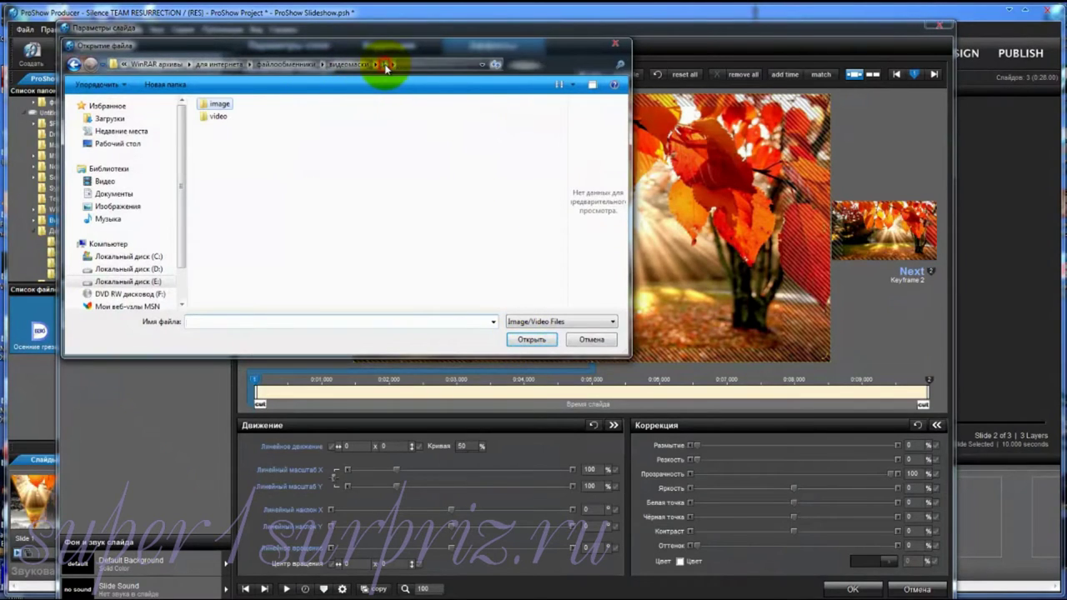
pyautogui.doubleClick(215, 119)
pyautogui.click(215, 119)
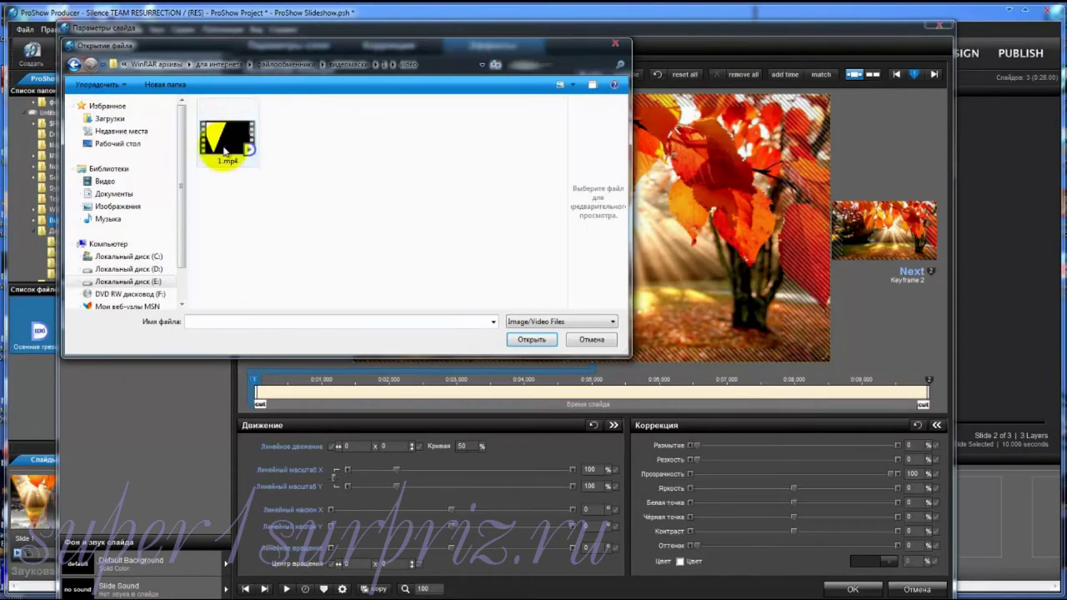
pyautogui.click(556, 340)
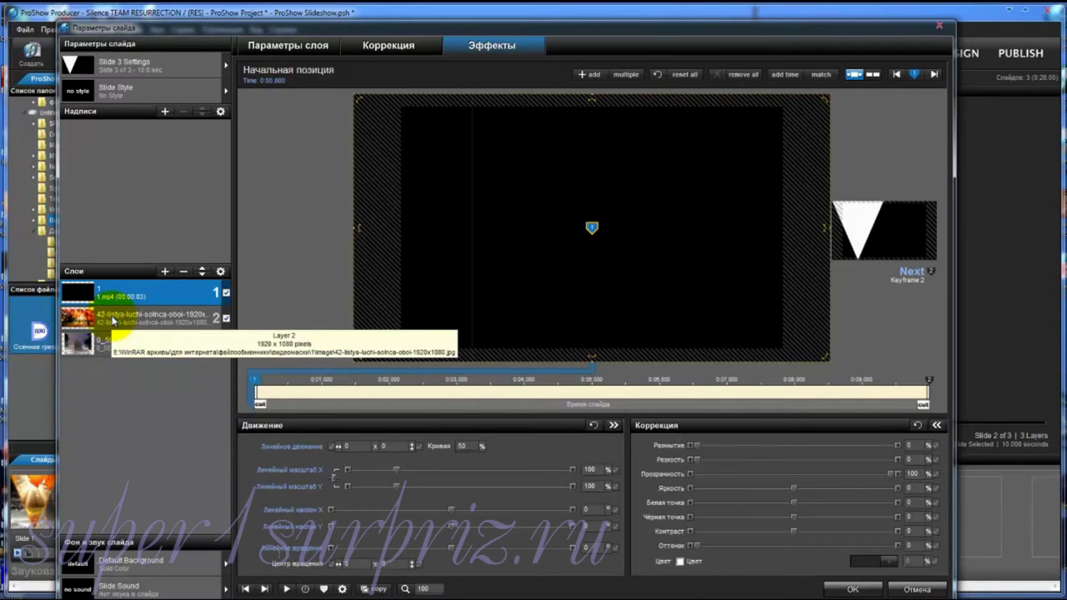
pyautogui.moveTo(113, 321); pyautogui.dragTo(150, 306)
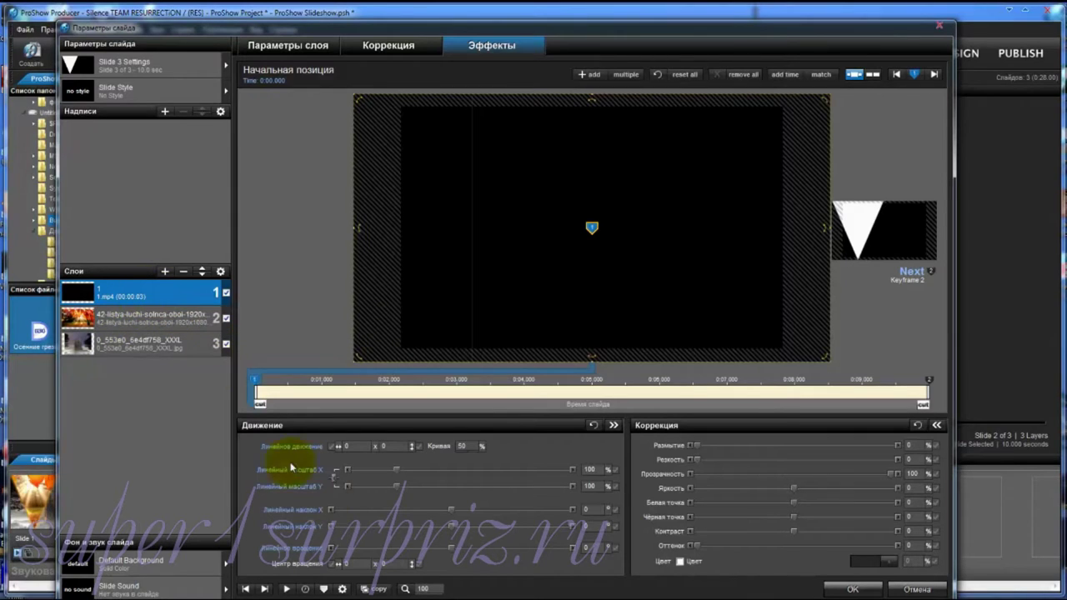
# Use the 1.mp4 video layer as a mask for the autumn leaves layer and preview the slide
pyautogui.click(286, 588)
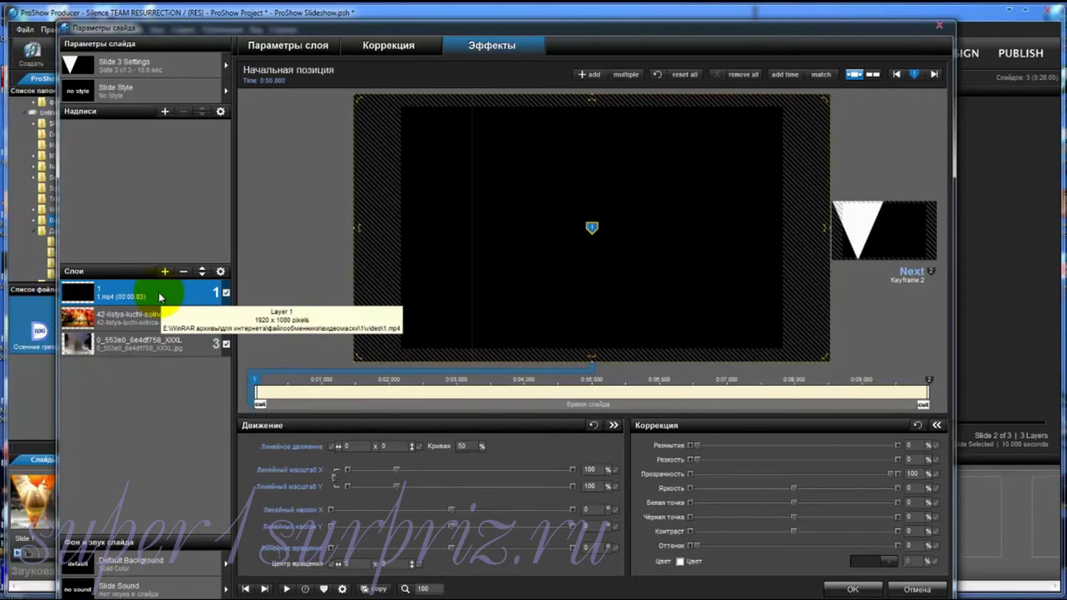
pyautogui.rightClick(160, 297)
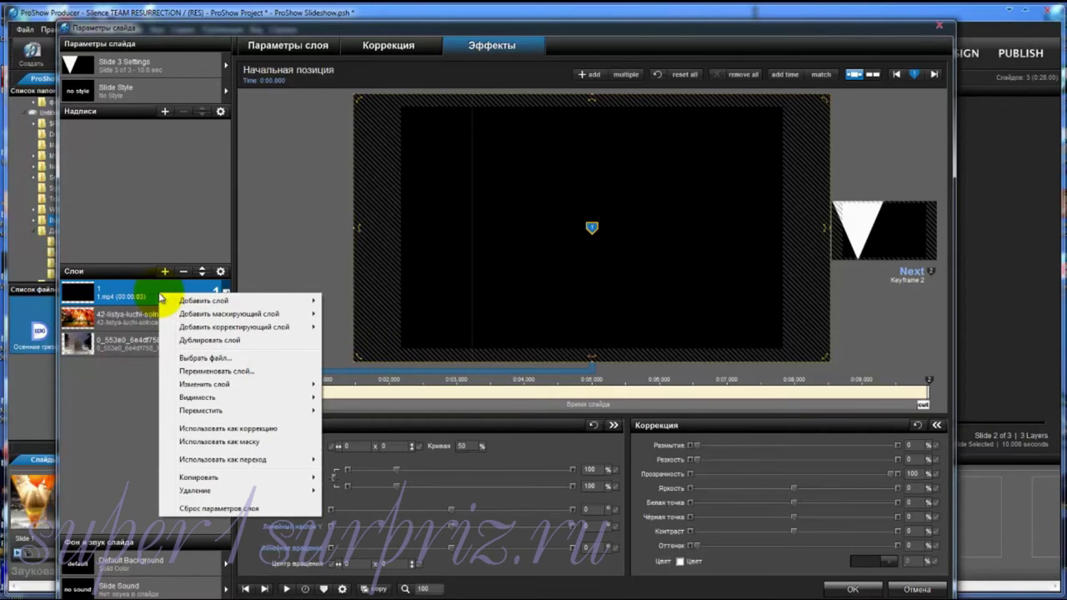
pyautogui.click(200, 443)
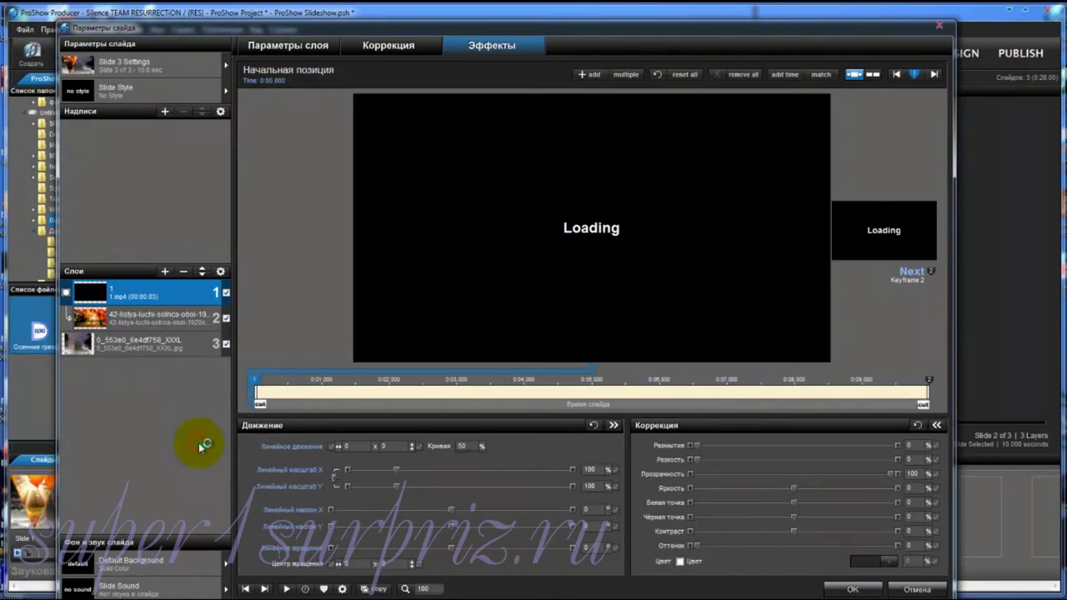
pyautogui.click(116, 317)
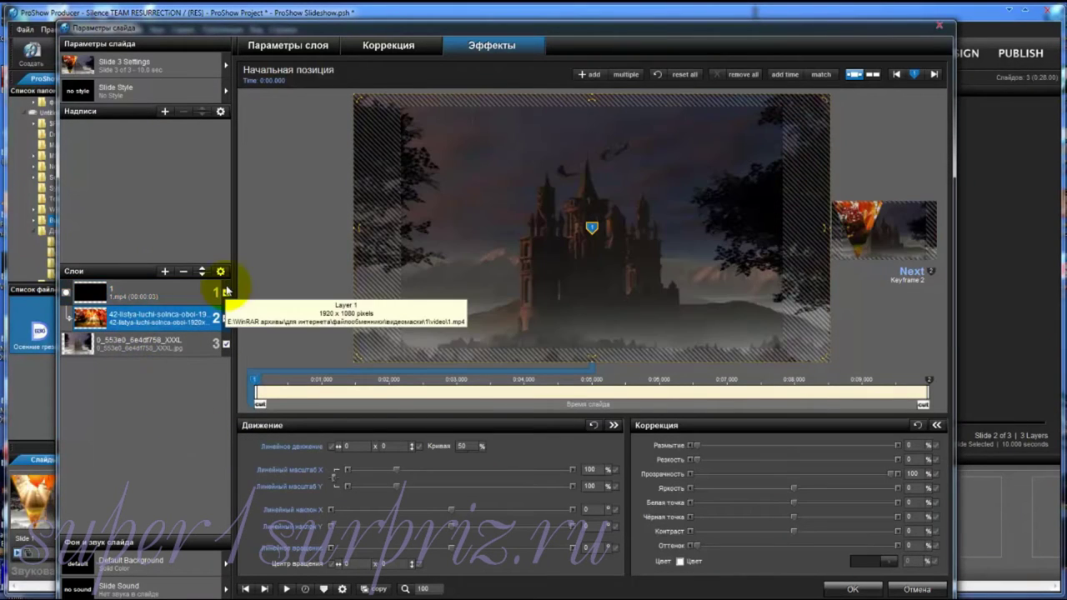
pyautogui.click(286, 588)
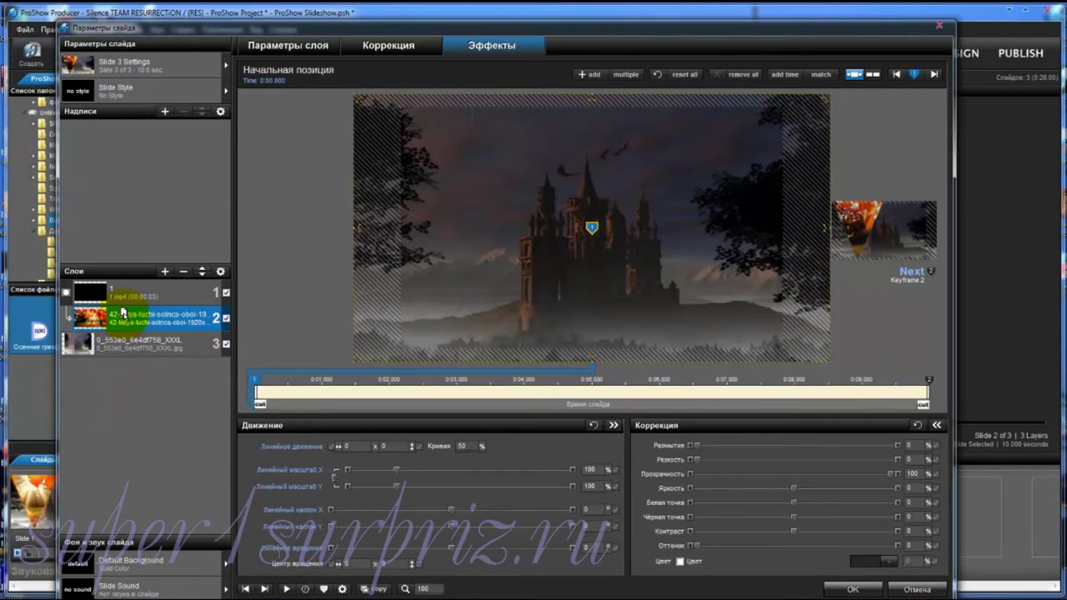
# Hide the mask layer and move the autumn leaves layer's start keyframe to about -28.5 × -2.0
pyautogui.moveTo(579, 221); pyautogui.dragTo(509, 216)
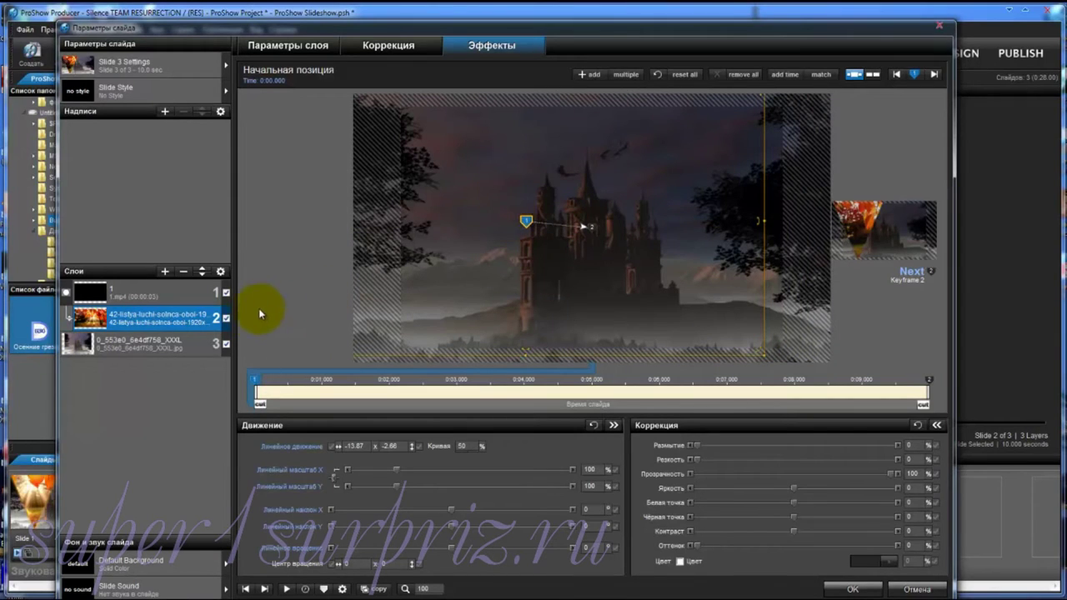
pyautogui.click(226, 294)
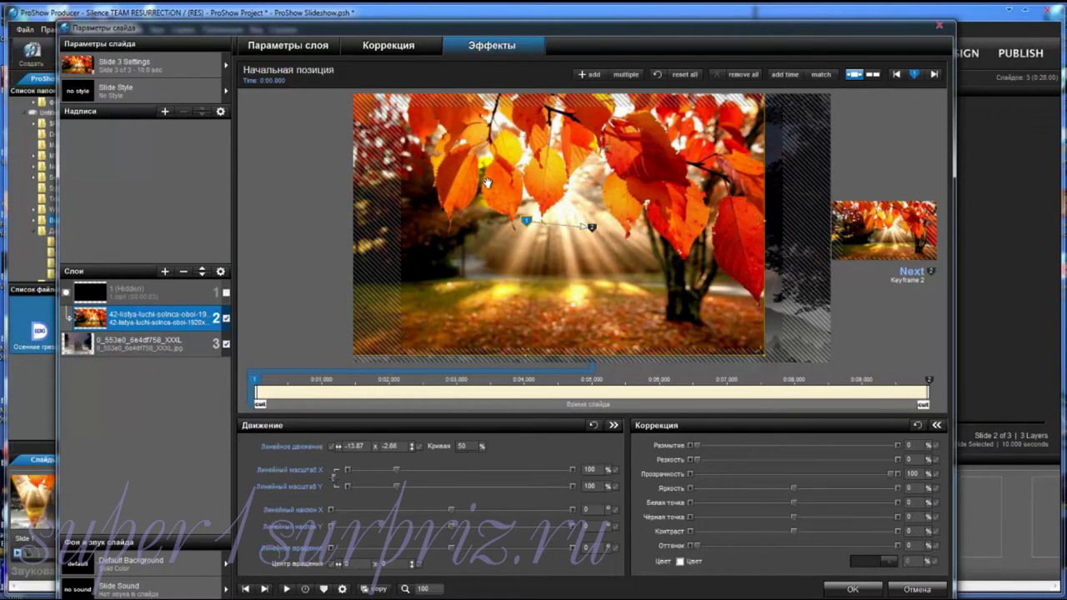
pyautogui.click(546, 192)
pyautogui.moveTo(546, 192); pyautogui.dragTo(477, 194)
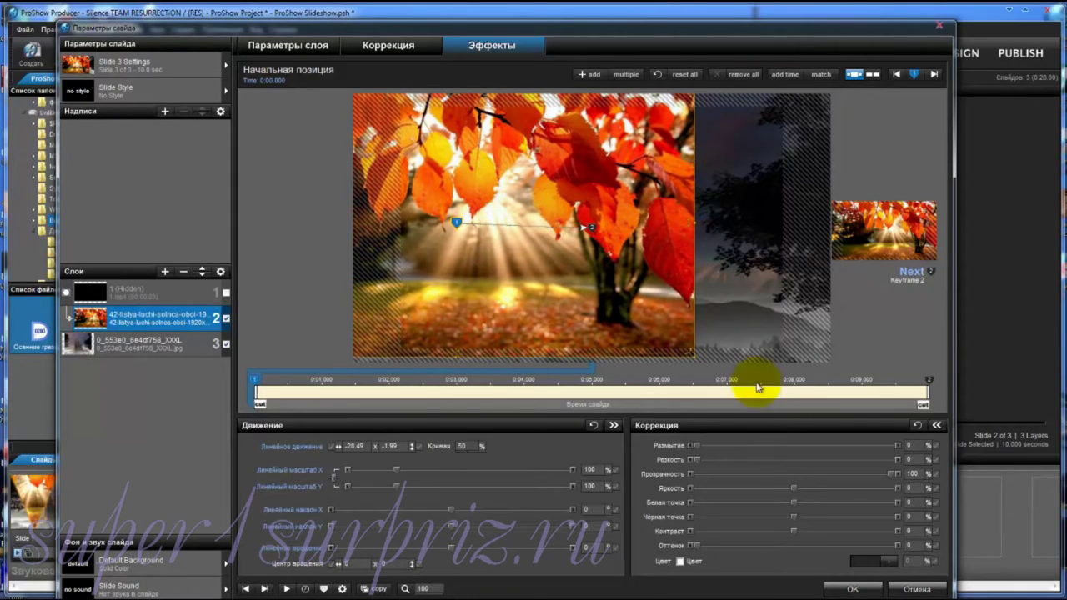
# At the end keyframe, move the autumn leaves layer to about -32 × 0.2 and enlarge it to 120%
pyautogui.click(930, 379)
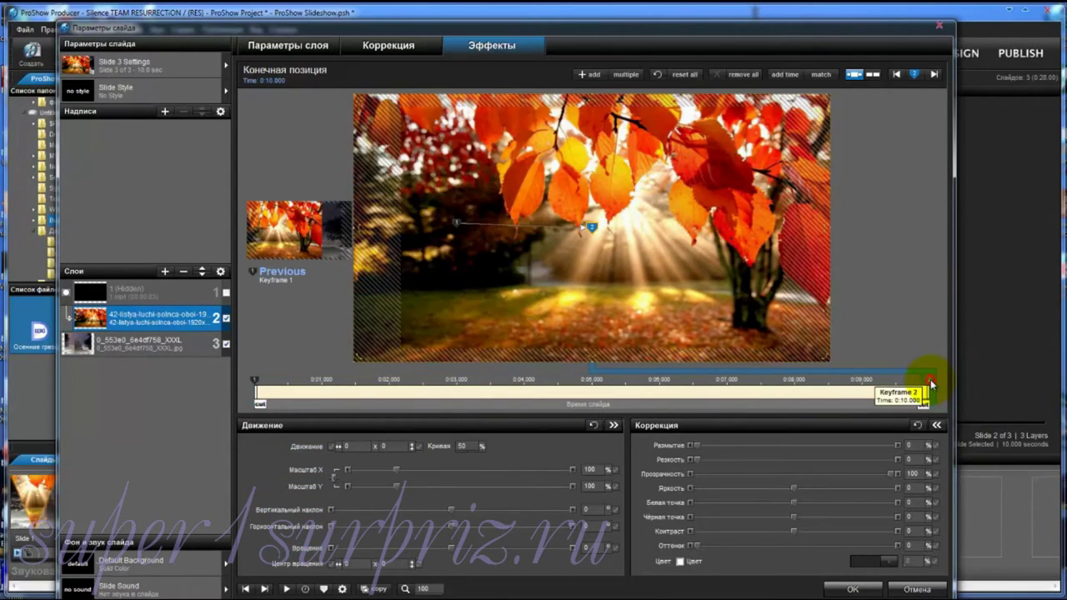
pyautogui.moveTo(642, 191); pyautogui.dragTo(487, 198)
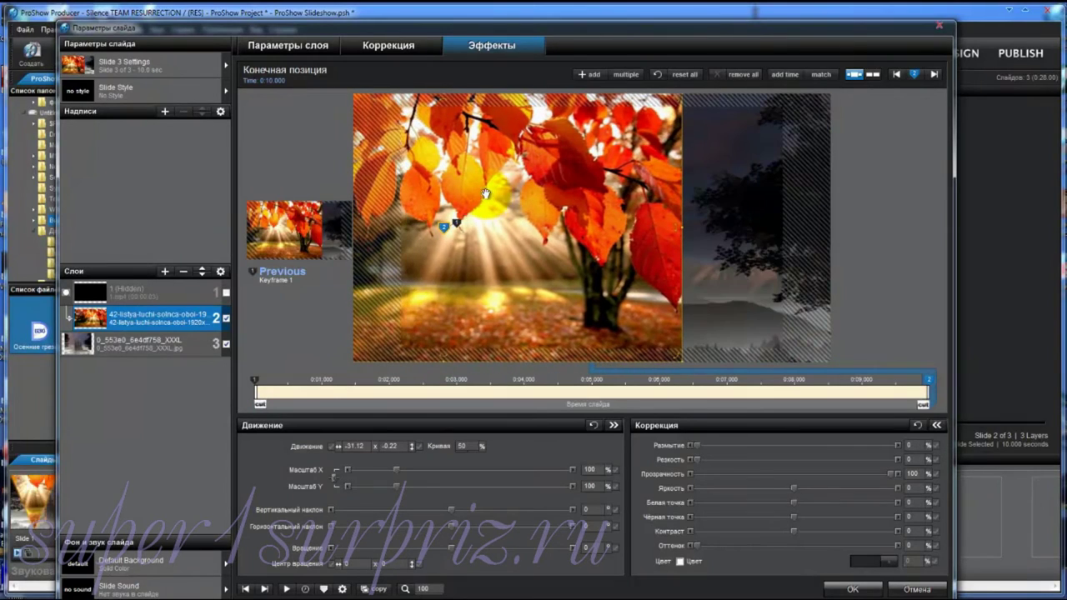
pyautogui.scroll(10, 495, 198)
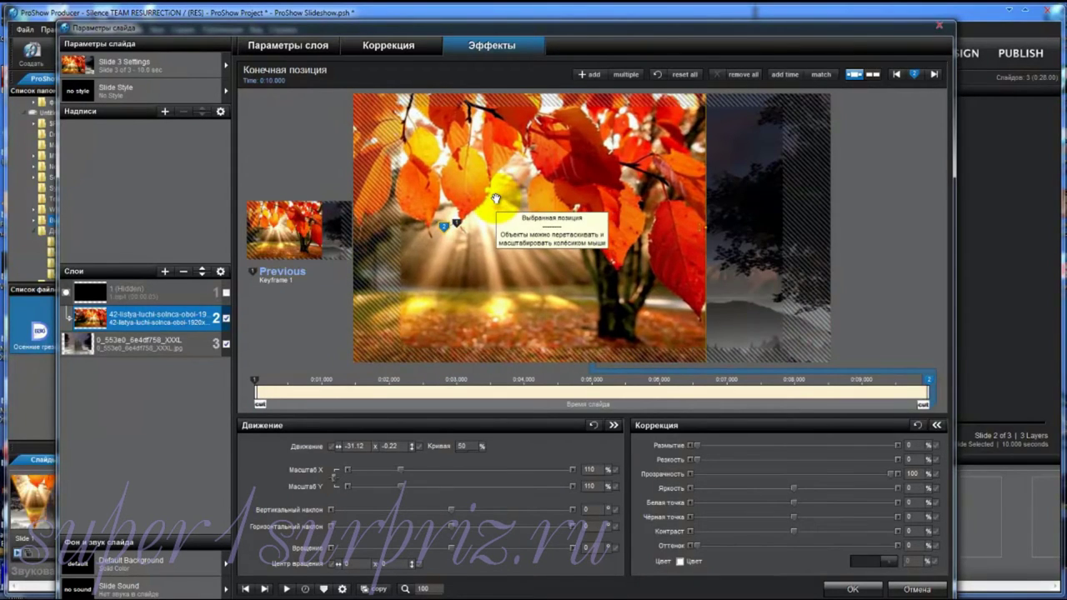
pyautogui.moveTo(495, 198); pyautogui.dragTo(493, 207)
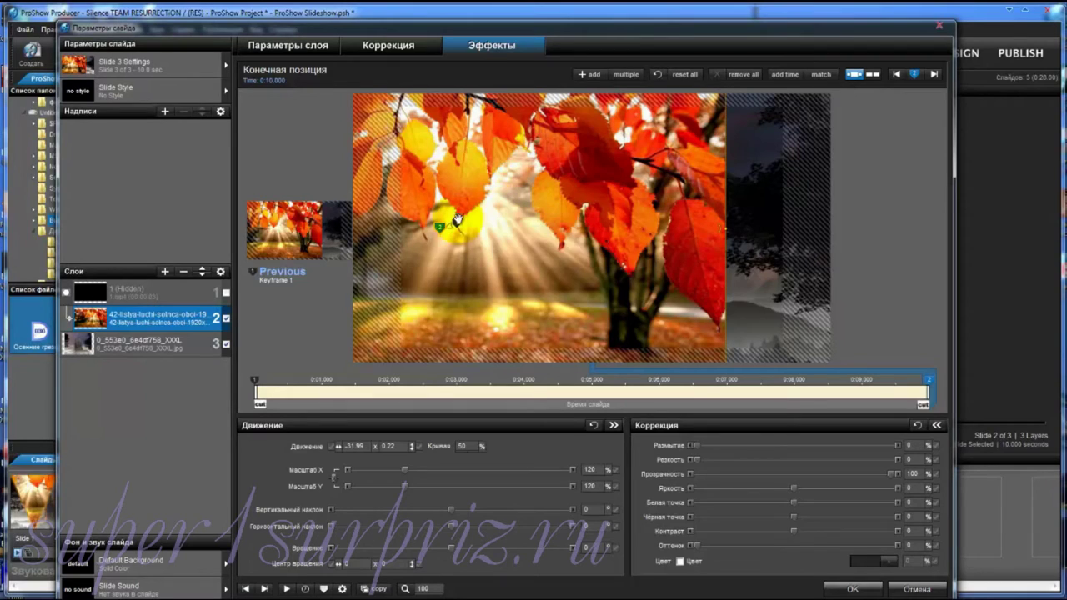
# Make the 1.mp4 mask layer visible again and preview the slide's animation
pyautogui.click(226, 294)
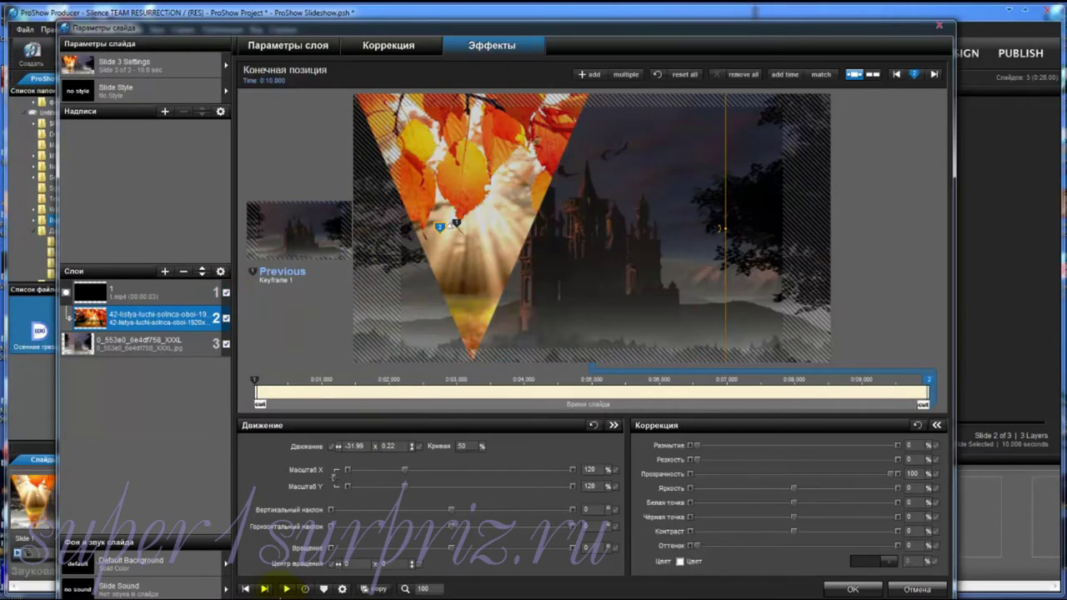
pyautogui.click(284, 589)
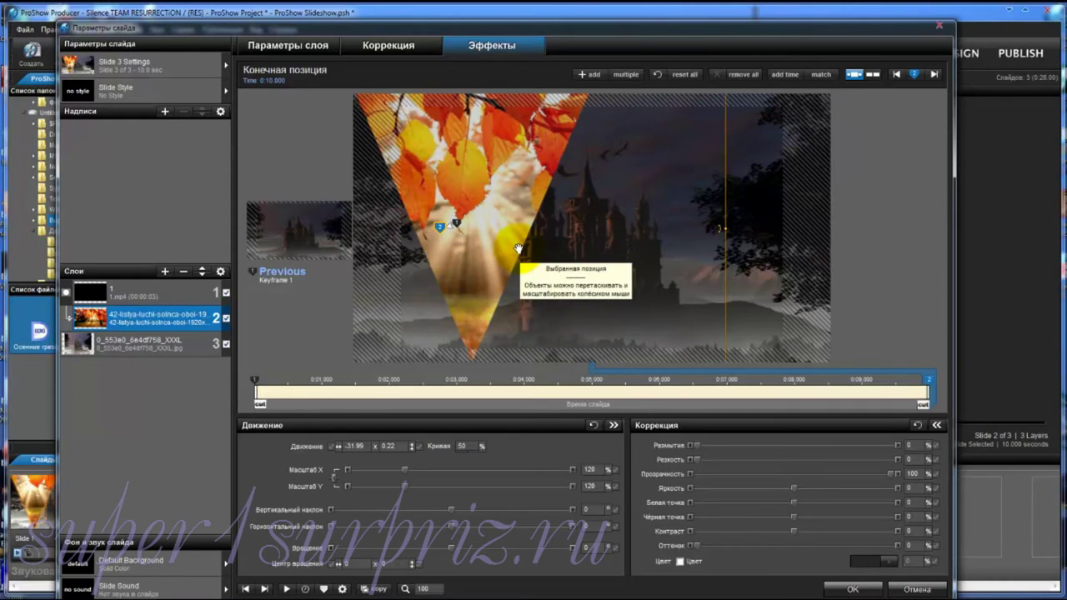
# Duplicate the 1.mp4 mask layer and move the copy below the autumn leaves layer
pyautogui.click(136, 295)
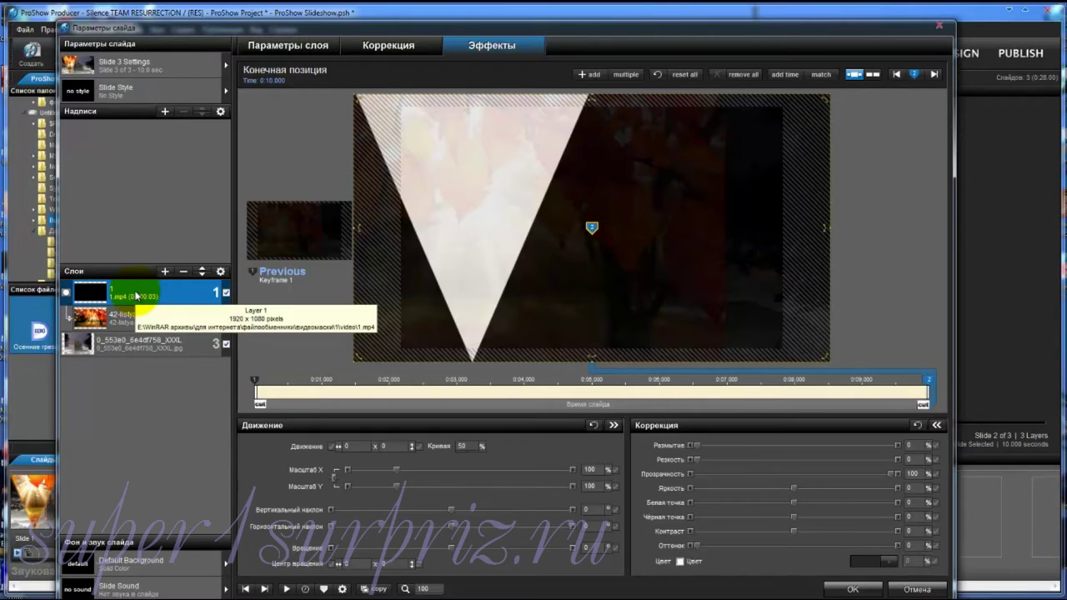
pyautogui.rightClick(136, 296)
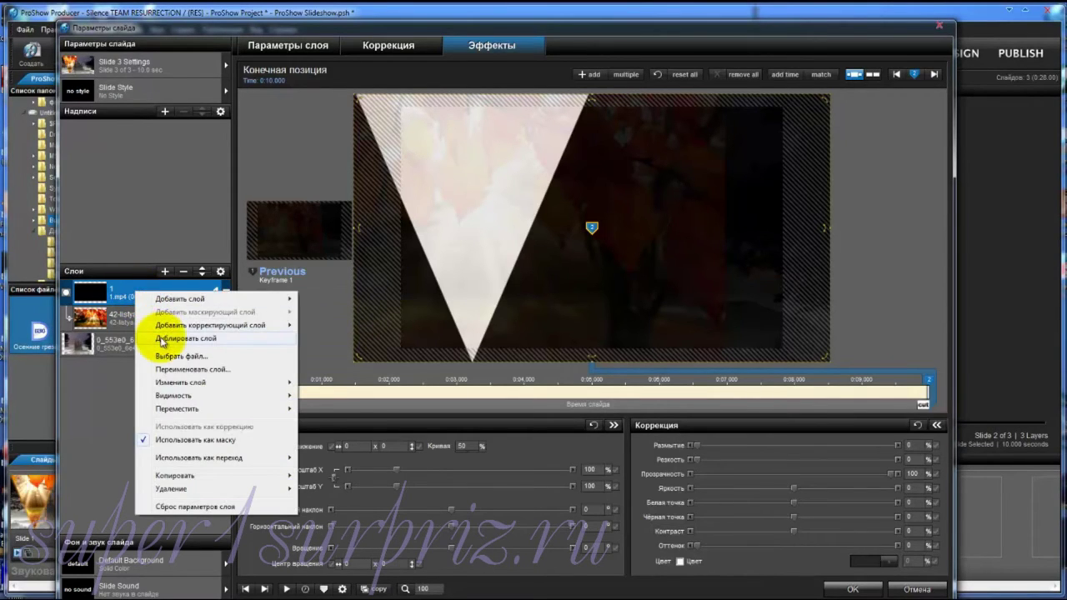
pyautogui.click(163, 340)
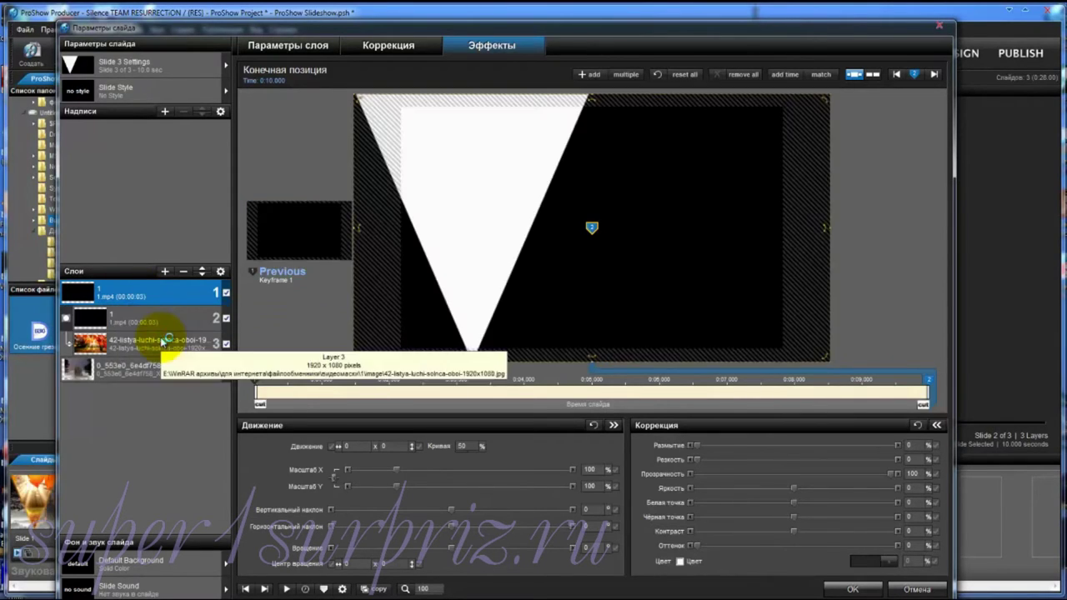
pyautogui.click(201, 273)
pyautogui.click(201, 272)
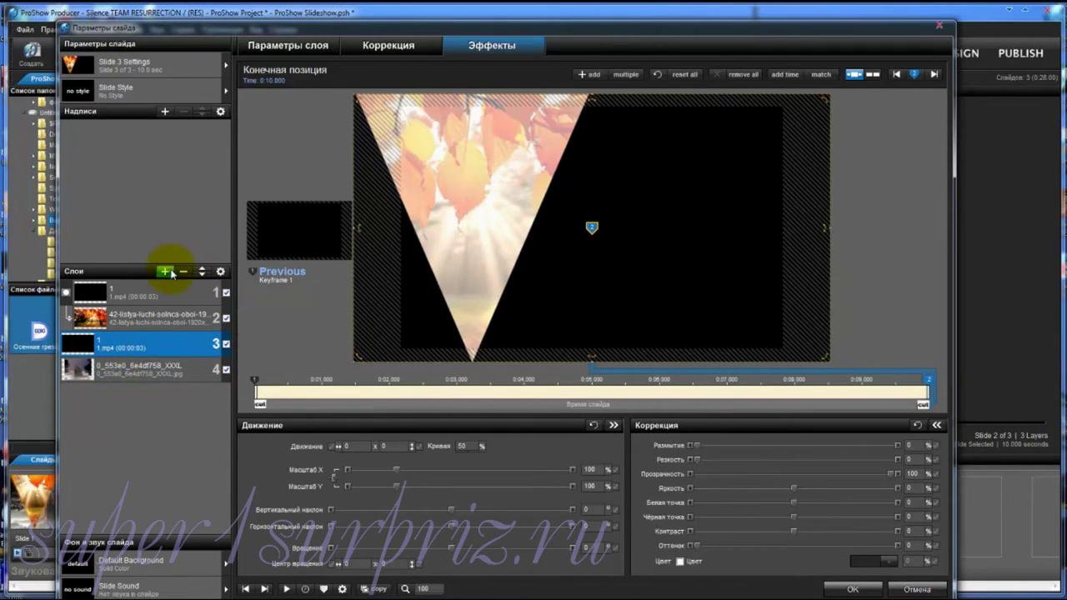
# Add an orange solid colour layer at 100% opacity and 1280 × 720 resolution
pyautogui.click(165, 272)
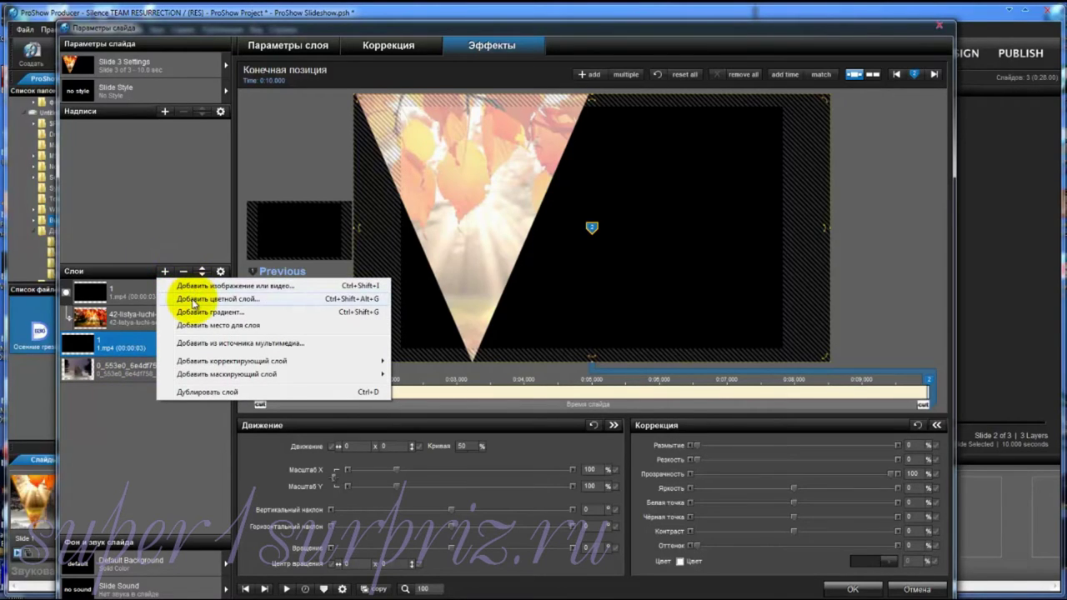
pyautogui.click(194, 300)
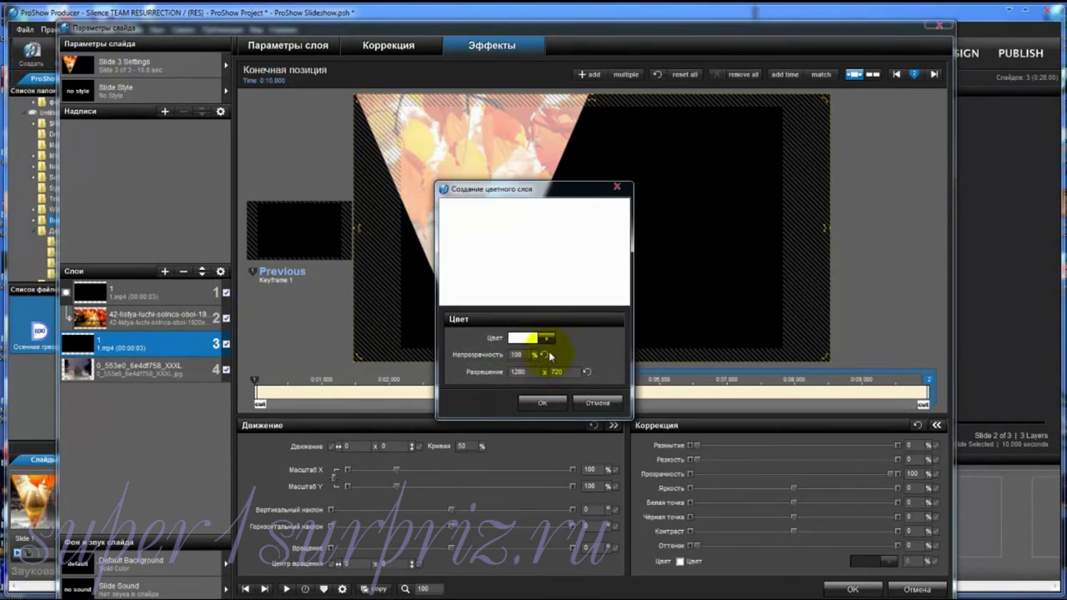
pyautogui.click(546, 337)
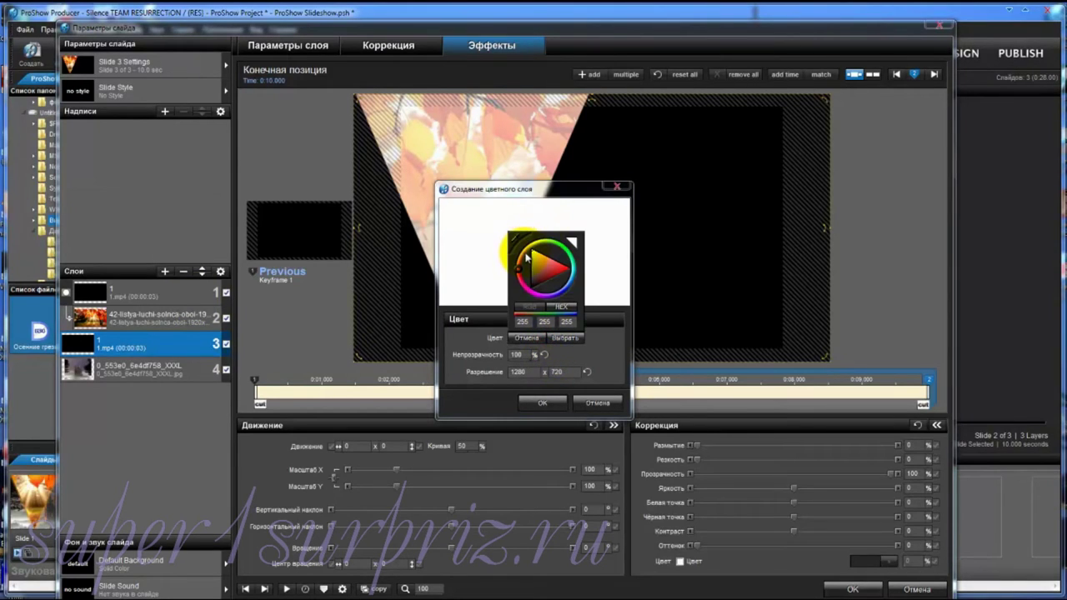
pyautogui.moveTo(523, 258); pyautogui.dragTo(525, 251)
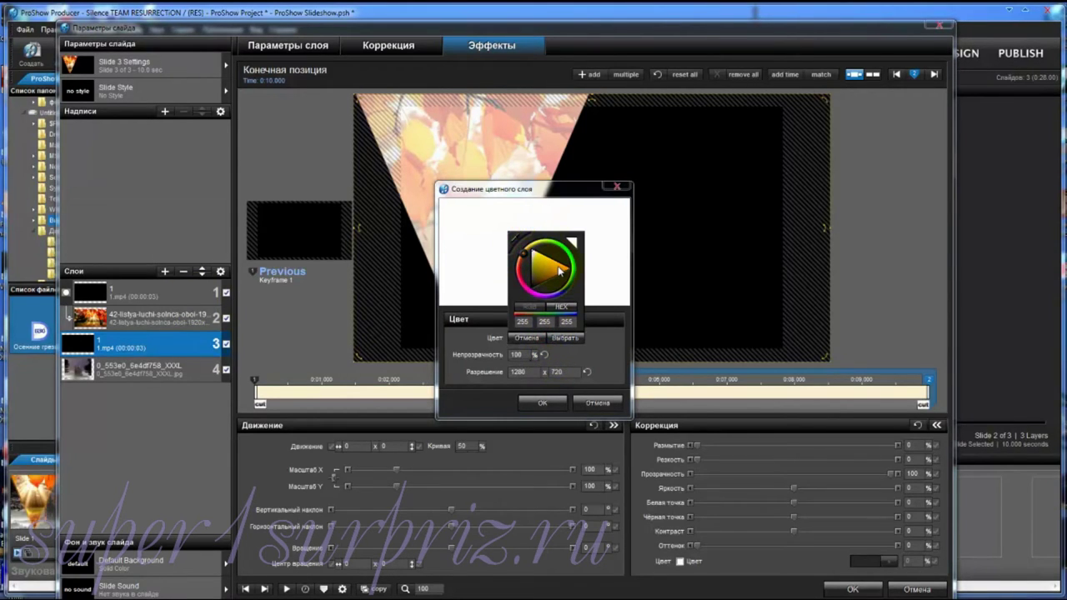
pyautogui.click(559, 270)
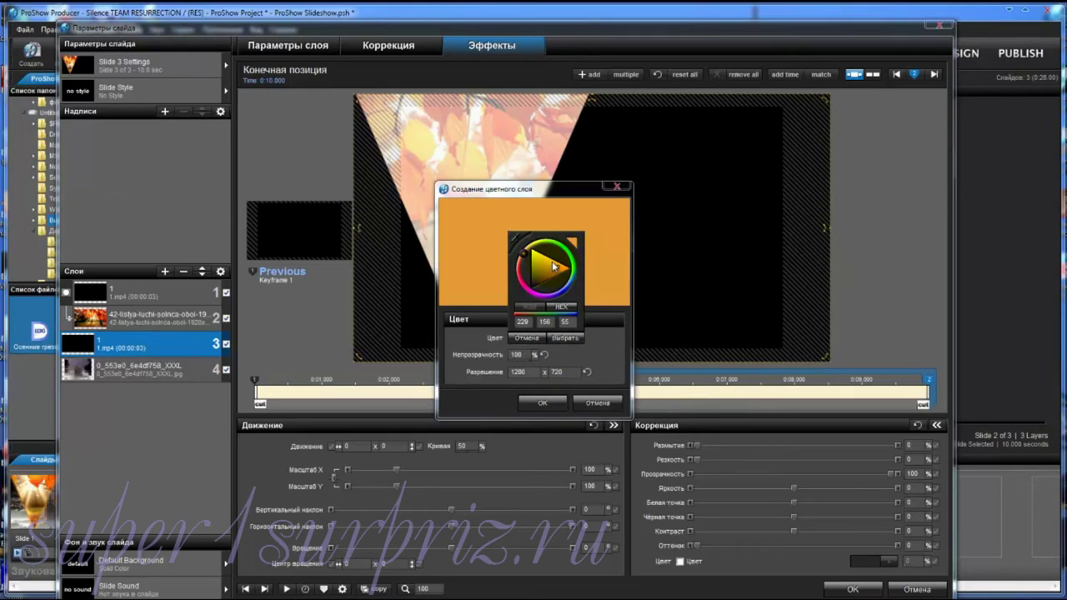
pyautogui.click(564, 339)
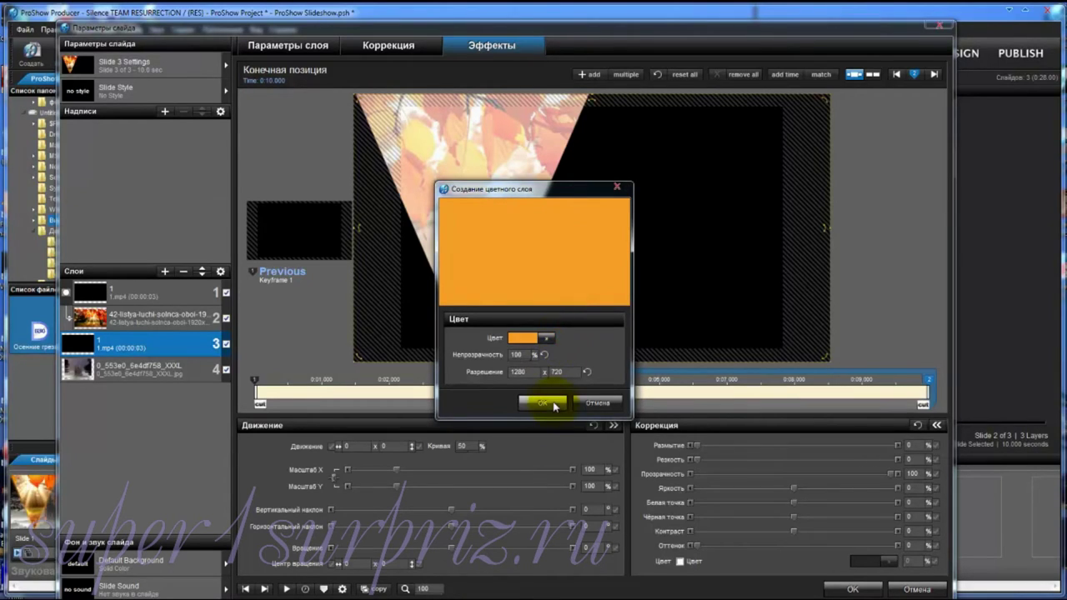
pyautogui.click(544, 404)
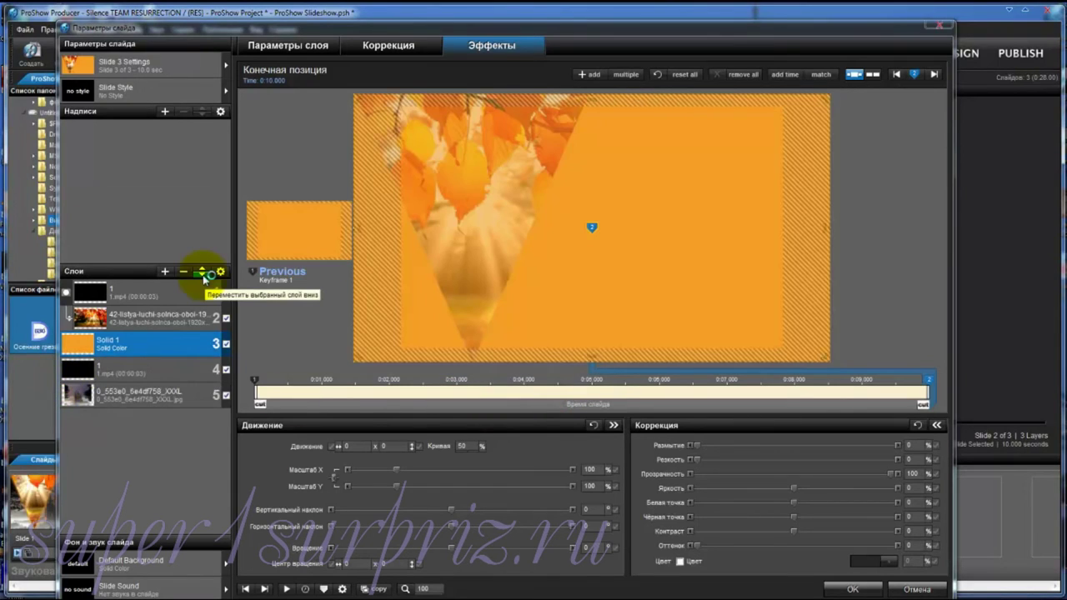
# Move the orange solid layer below the duplicated 1.mp4 layer and use that video layer as its mask
pyautogui.click(203, 277)
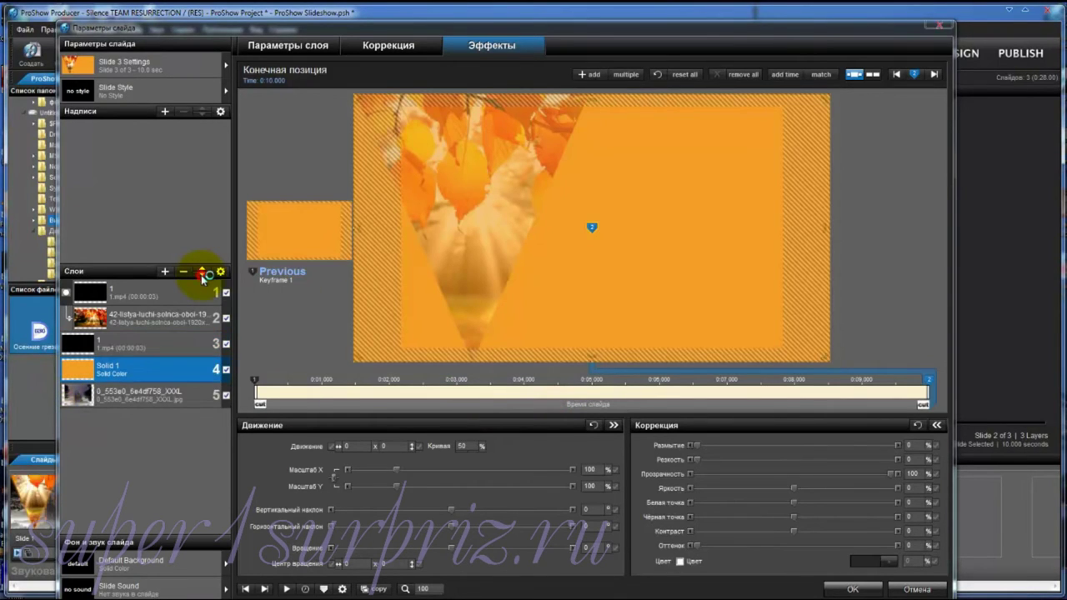
pyautogui.click(139, 344)
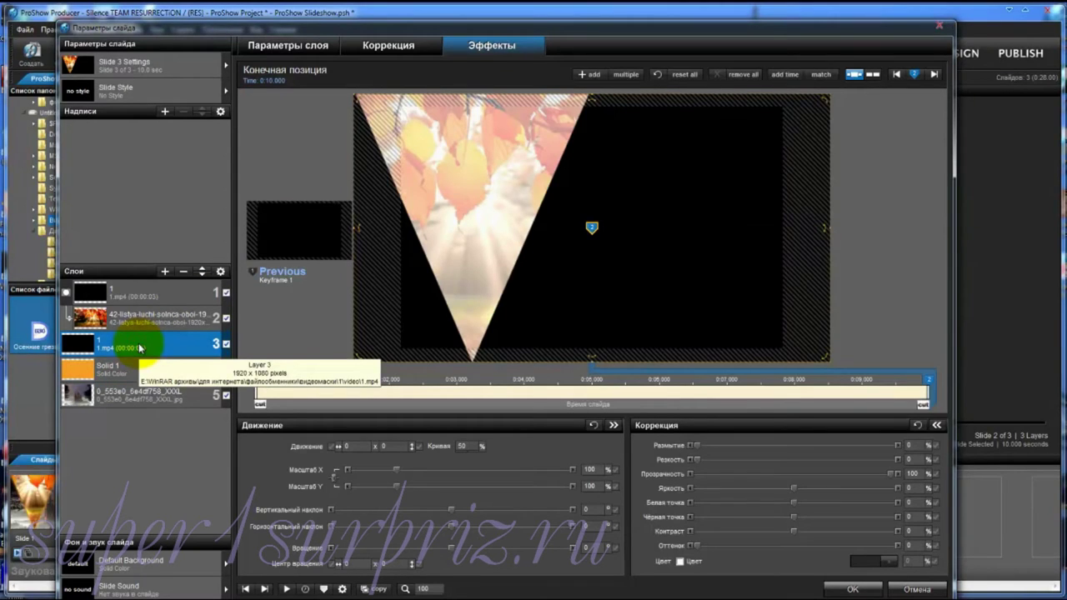
pyautogui.rightClick(139, 346)
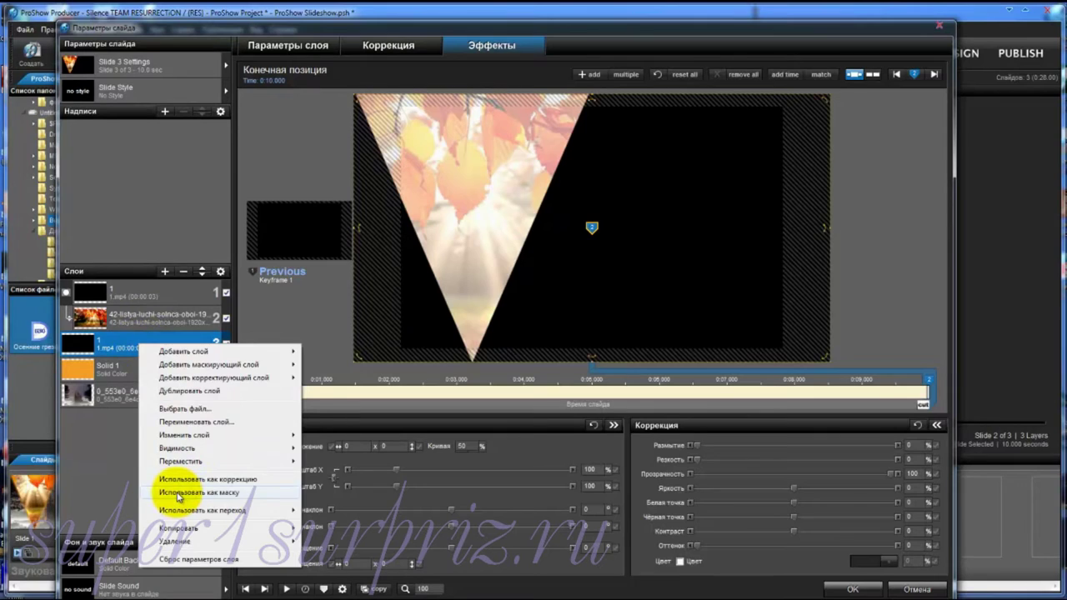
pyautogui.click(177, 496)
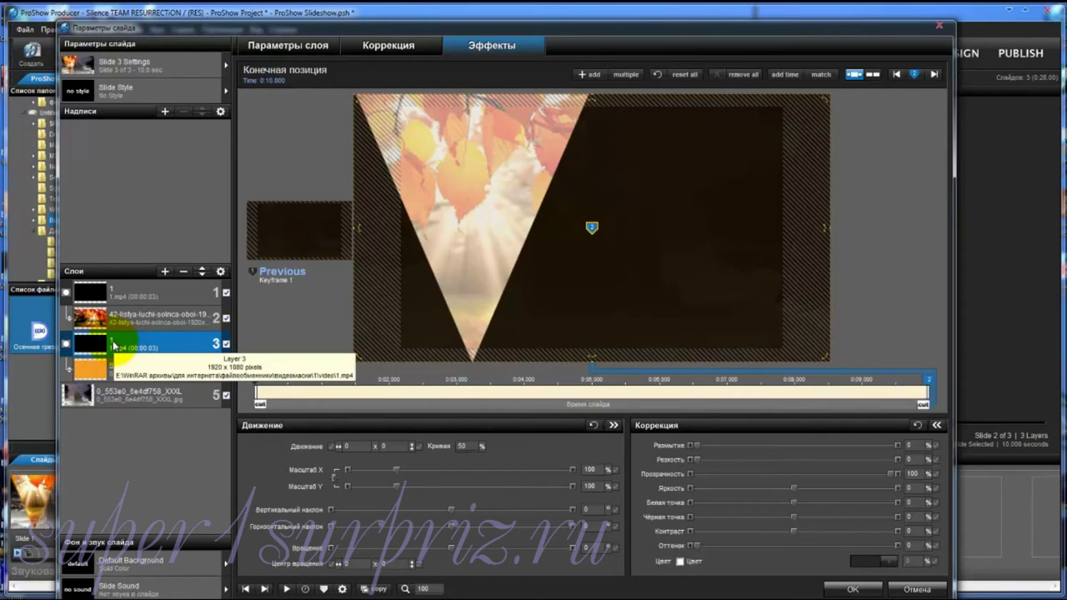
# Scale the duplicated mask layer to 106%, shift it to about 1.37 × 0 at the end keyframe, and copy these settings to the previous keyframe
pyautogui.click(602, 470)
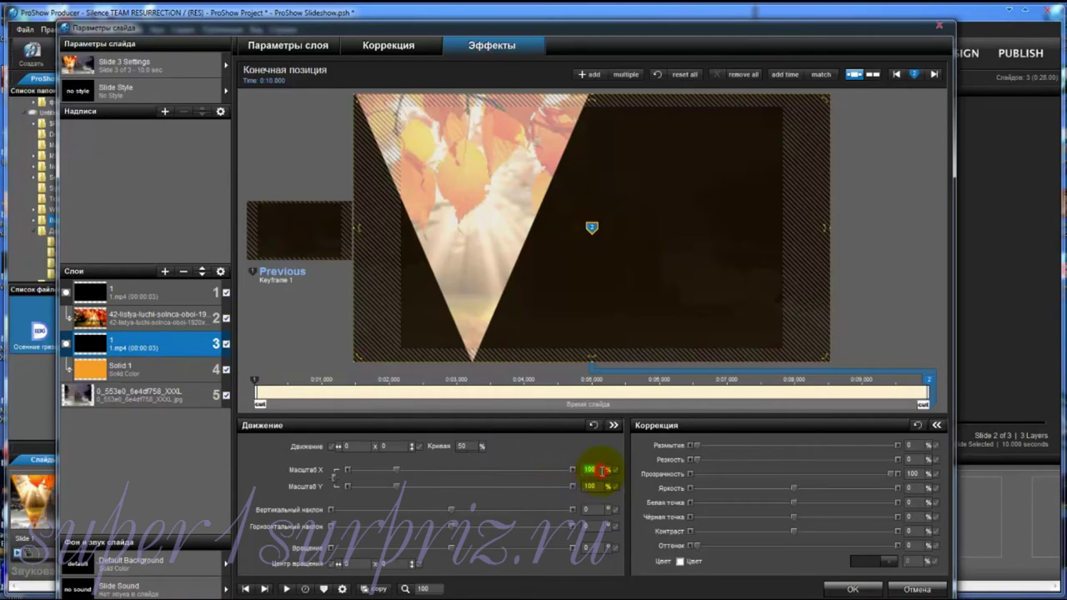
pyautogui.write('1')
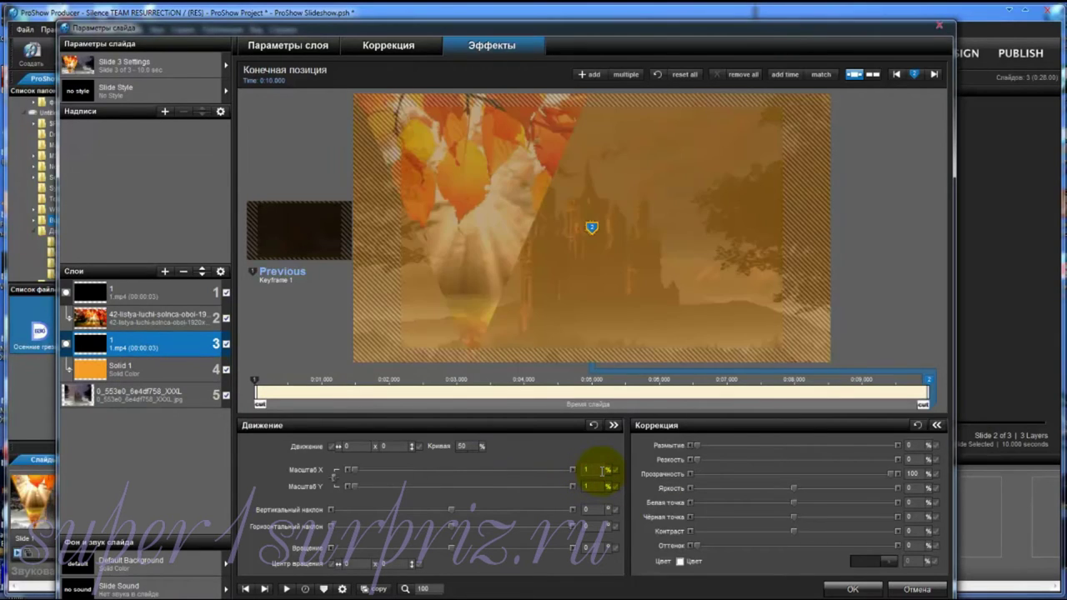
pyautogui.write('06')
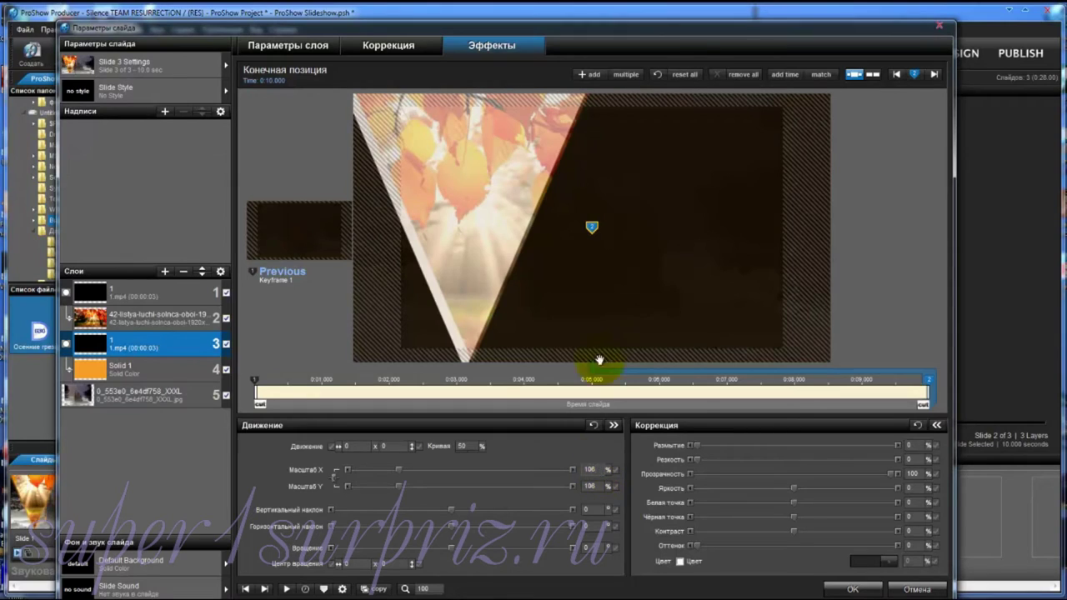
pyautogui.moveTo(511, 210); pyautogui.dragTo(516, 210)
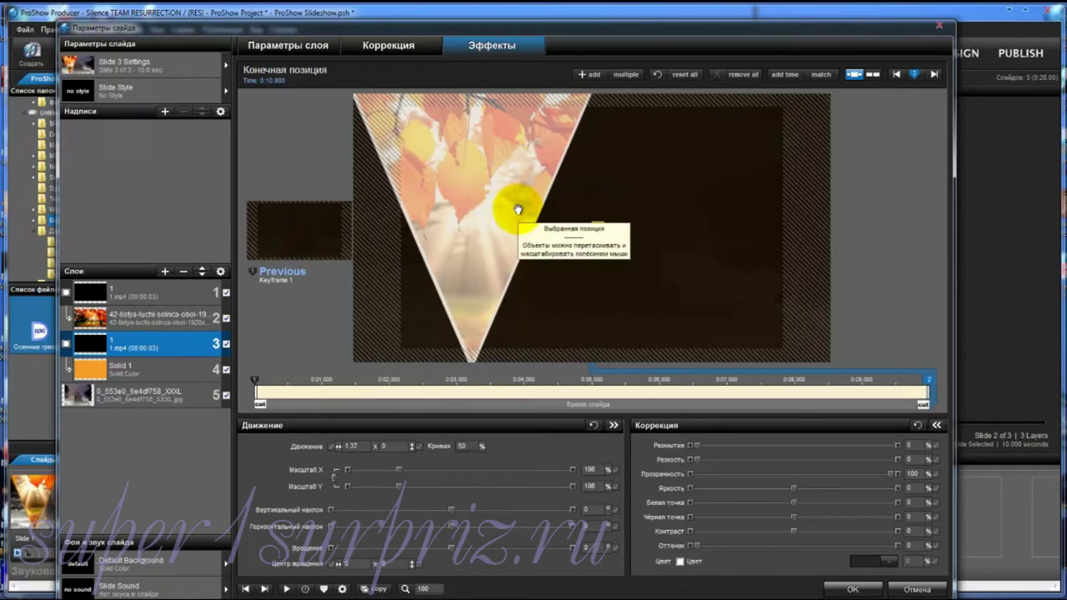
pyautogui.click(929, 379)
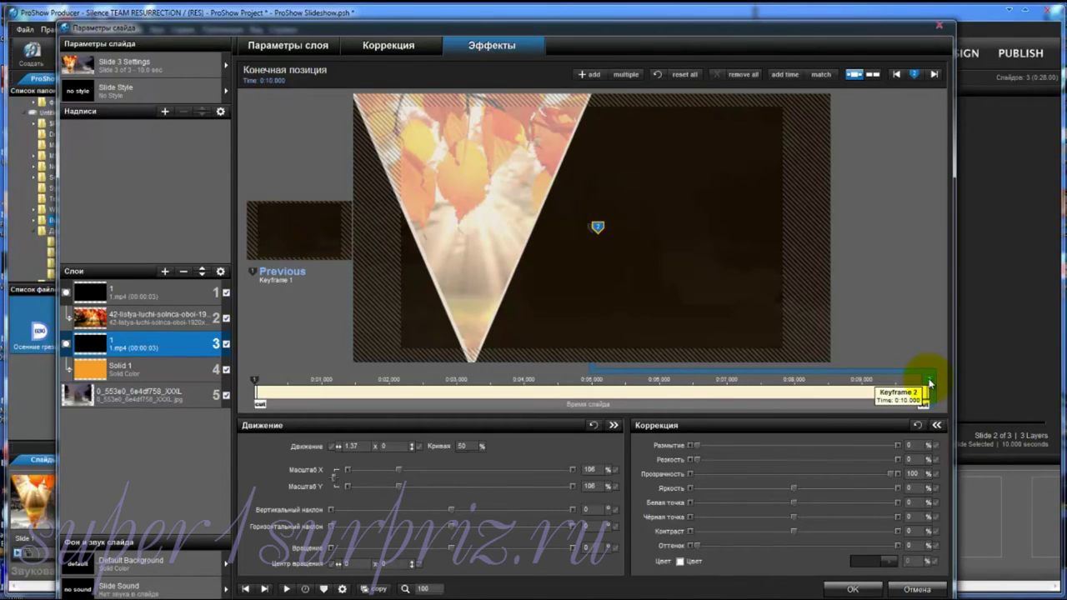
pyautogui.rightClick(929, 382)
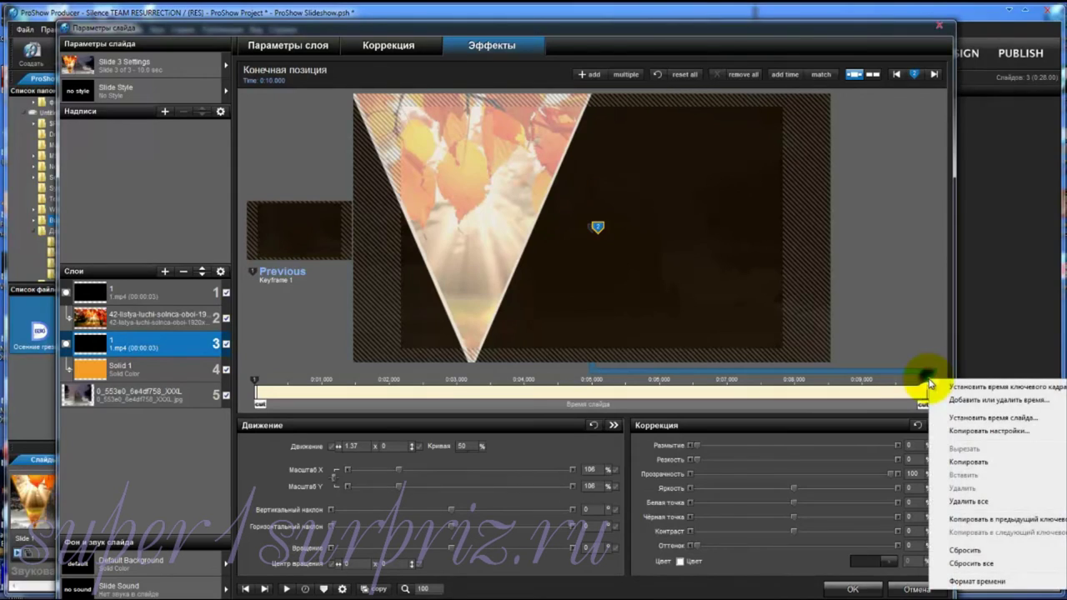
pyautogui.click(969, 521)
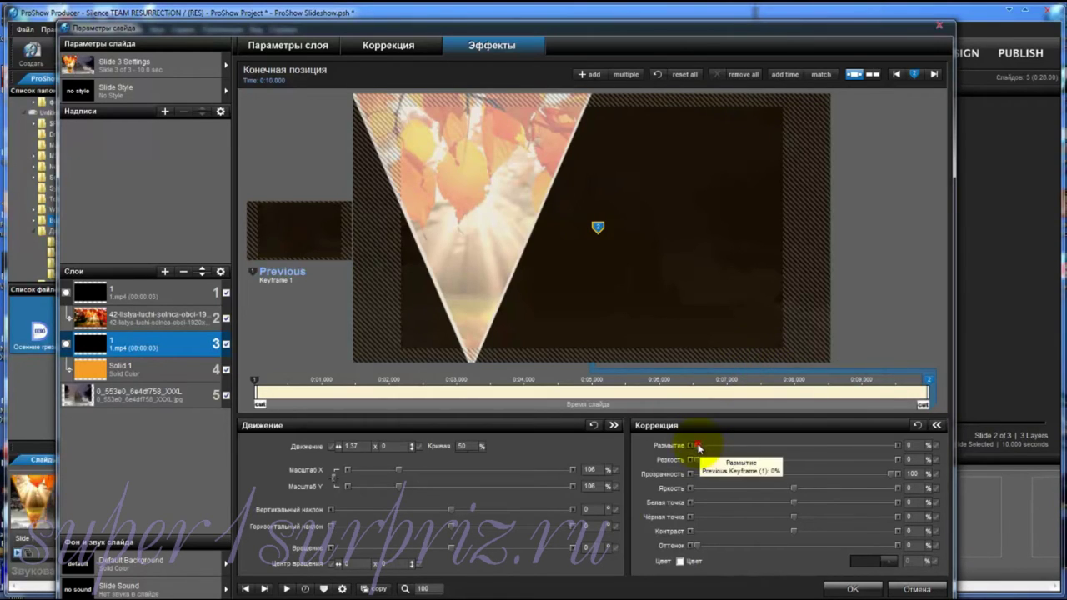
# Set the duplicated mask layer's blur to about 43% at the end keyframe and preview the slide
pyautogui.moveTo(701, 447); pyautogui.dragTo(770, 448)
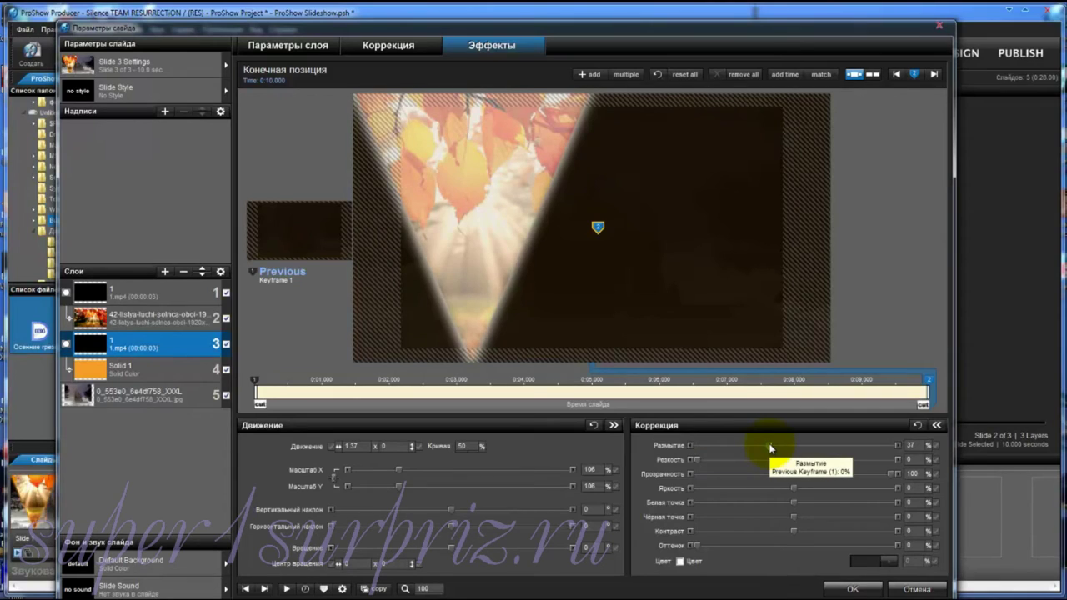
pyautogui.moveTo(770, 448)
pyautogui.mouseDown()
pyautogui.moveTo(815, 443)
pyautogui.moveTo(783, 448)
pyautogui.mouseUp()
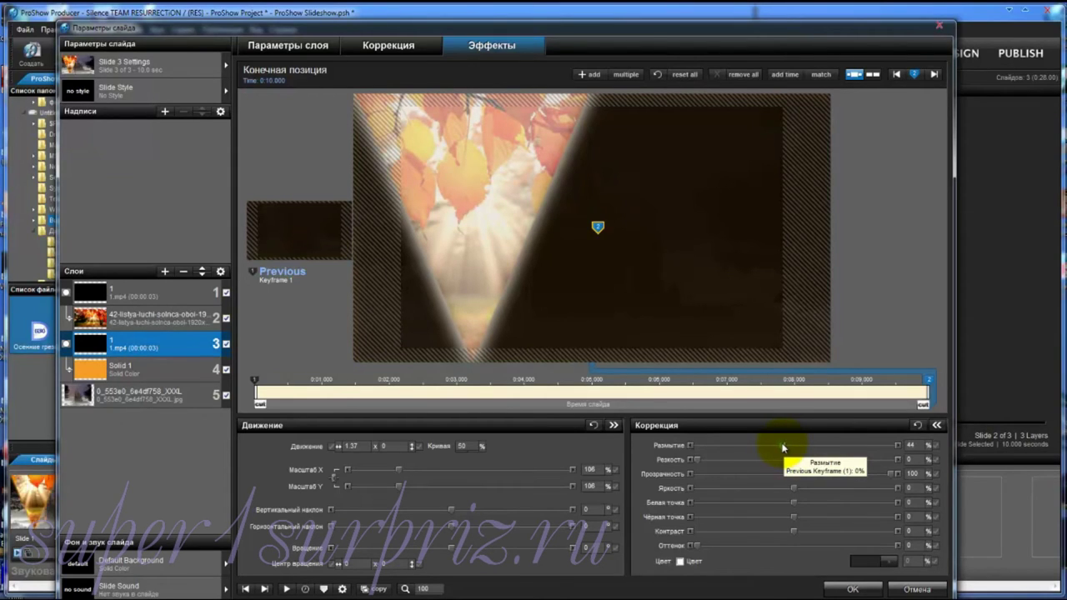
pyautogui.moveTo(776, 447); pyautogui.dragTo(780, 448)
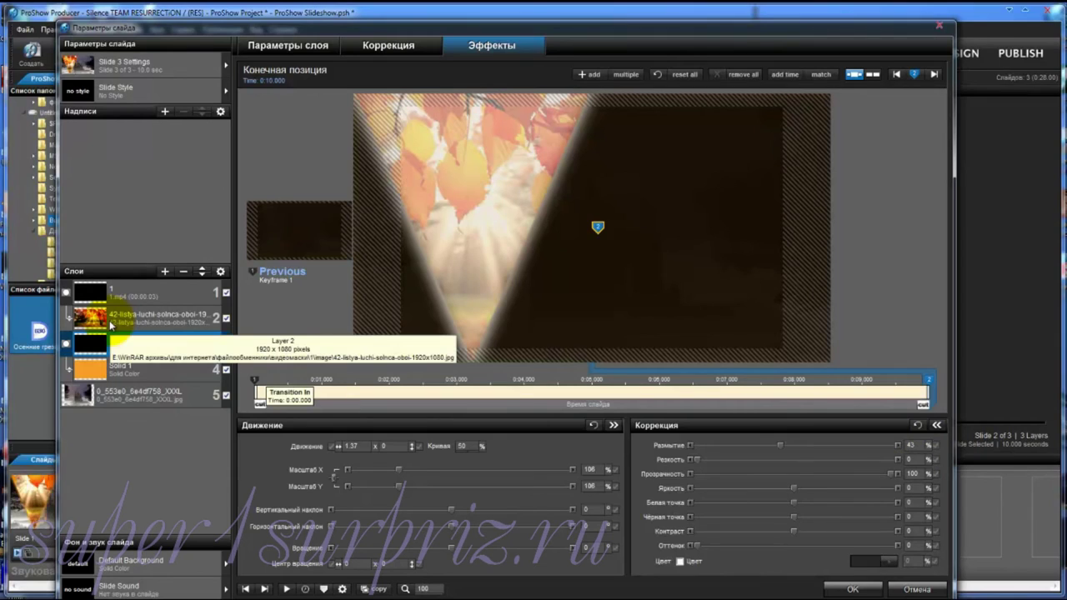
pyautogui.click(285, 589)
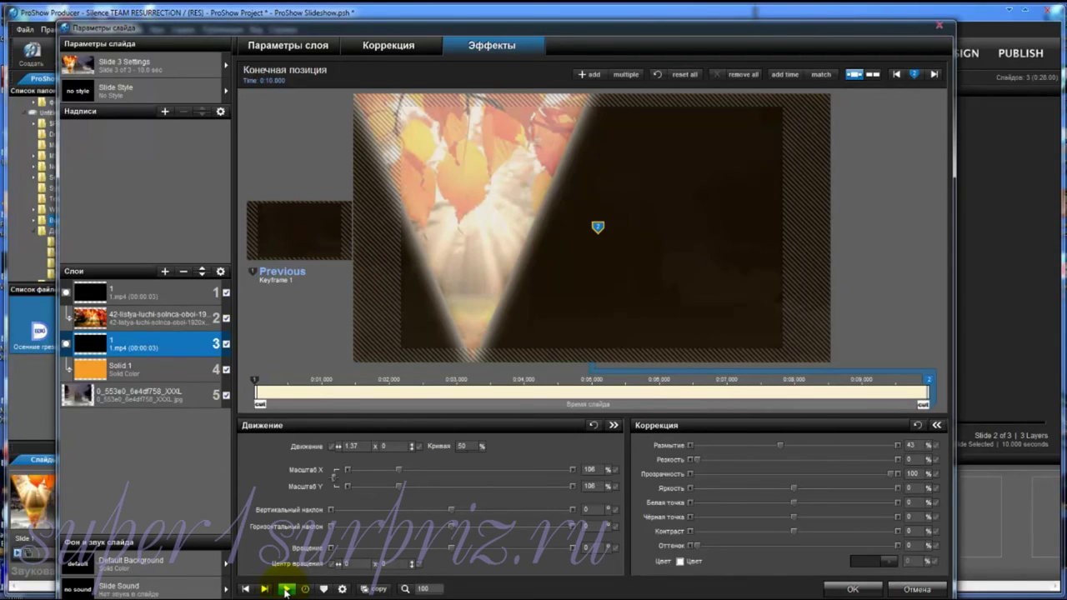
# Copy the blurred end keyframe's settings to the previous keyframe and preview the slide's animation
pyautogui.rightClick(930, 382)
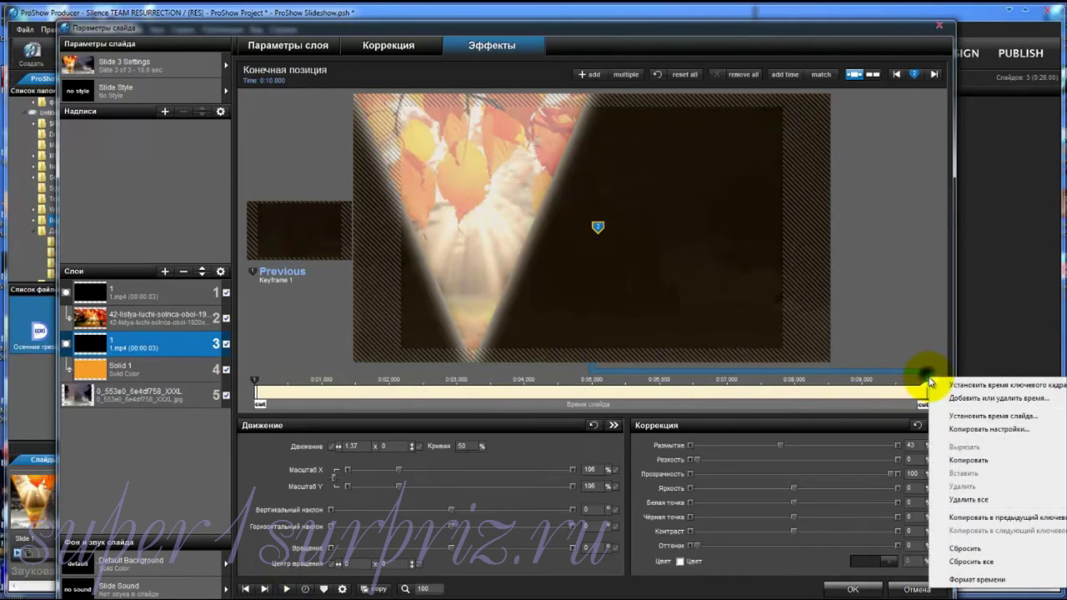
pyautogui.click(955, 520)
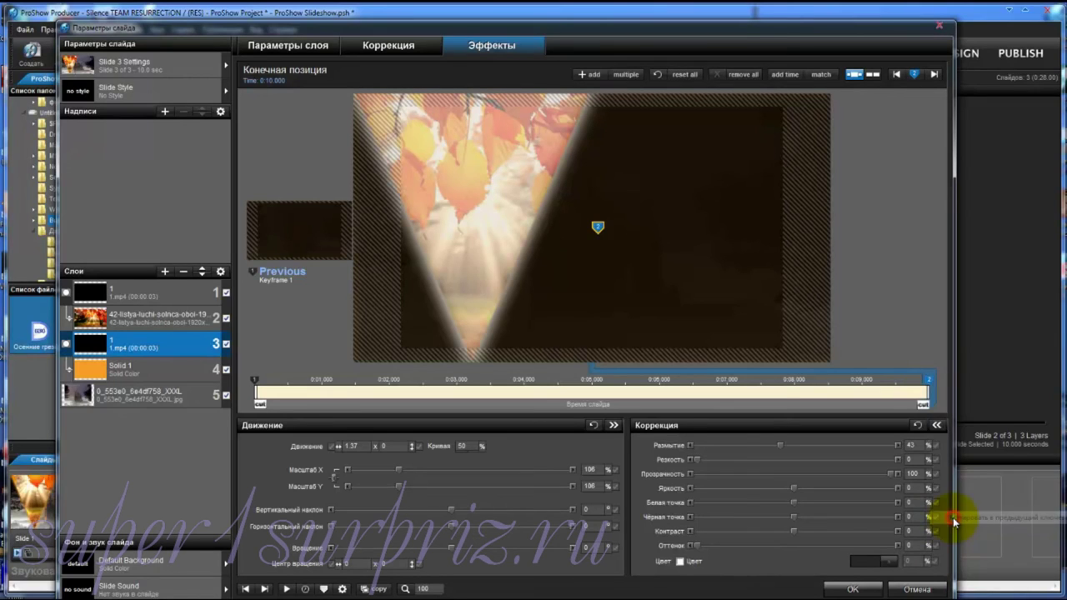
pyautogui.click(287, 590)
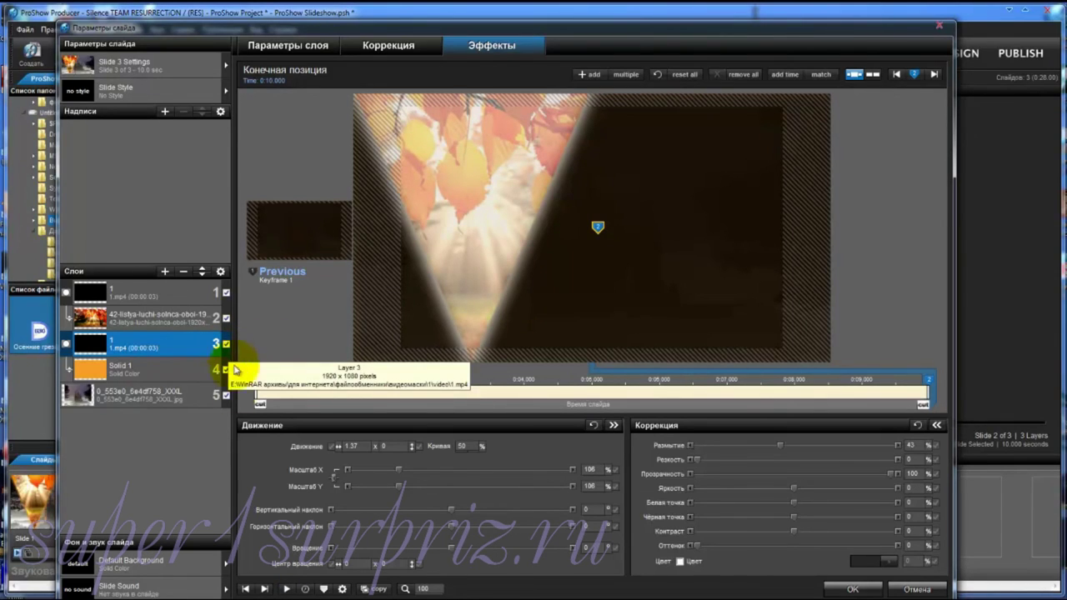
pyautogui.click(285, 589)
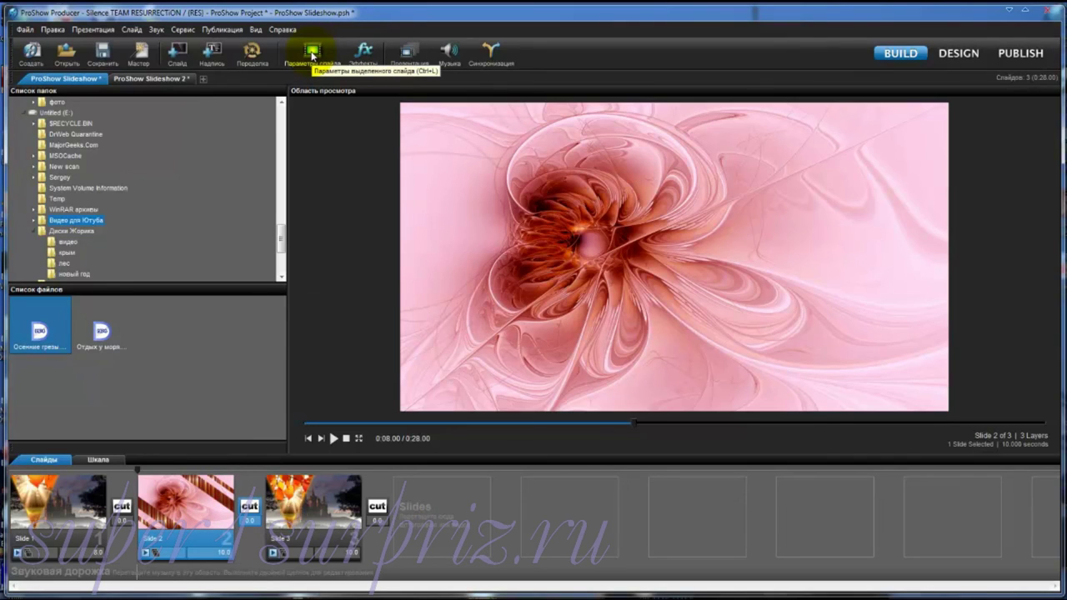
# Open slide 2's settings, inspect its texture and 3.mp4 mask layers, and scrub the timeline to examine the stripe animation
pyautogui.click(311, 54)
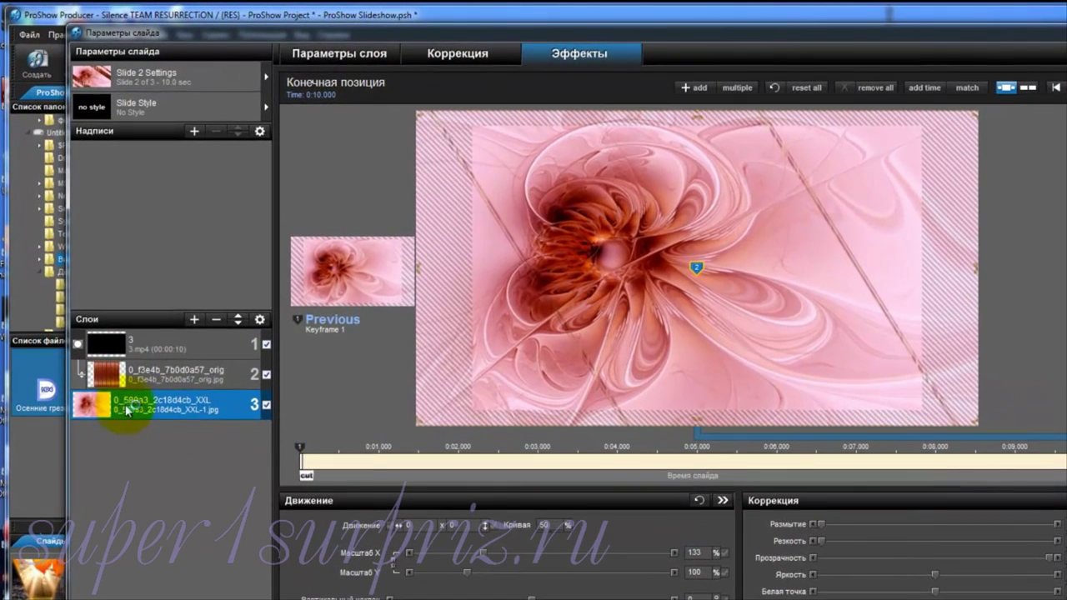
pyautogui.click(143, 376)
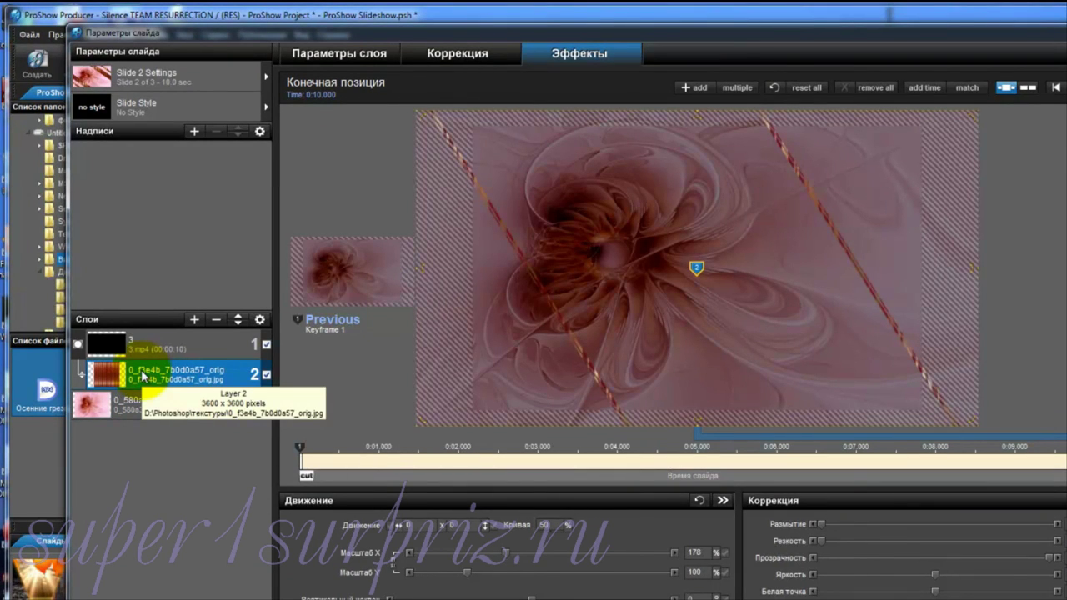
pyautogui.click(156, 347)
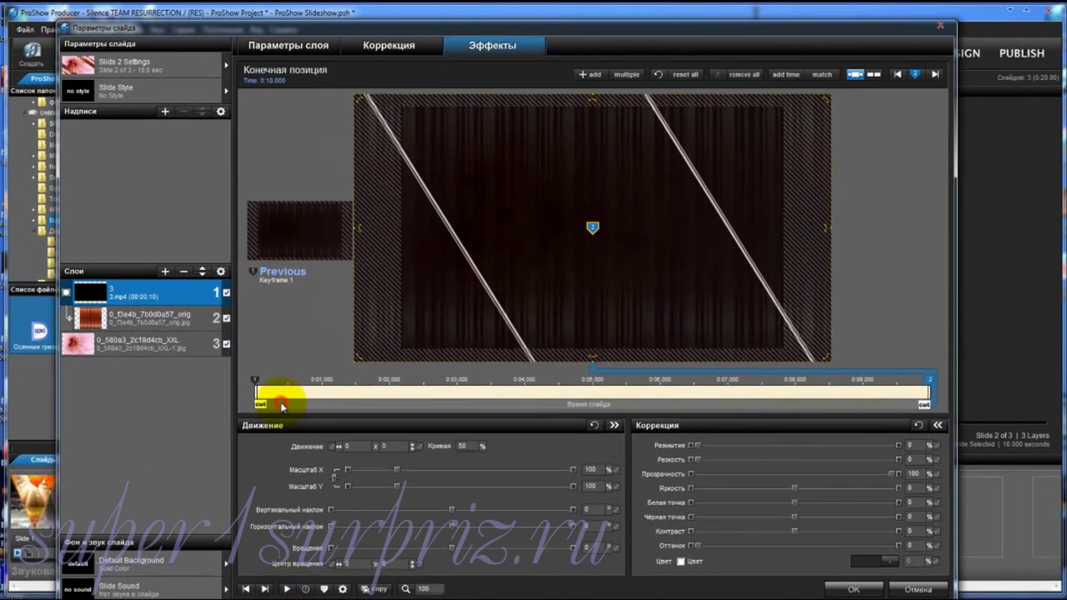
pyautogui.moveTo(282, 406); pyautogui.dragTo(444, 403)
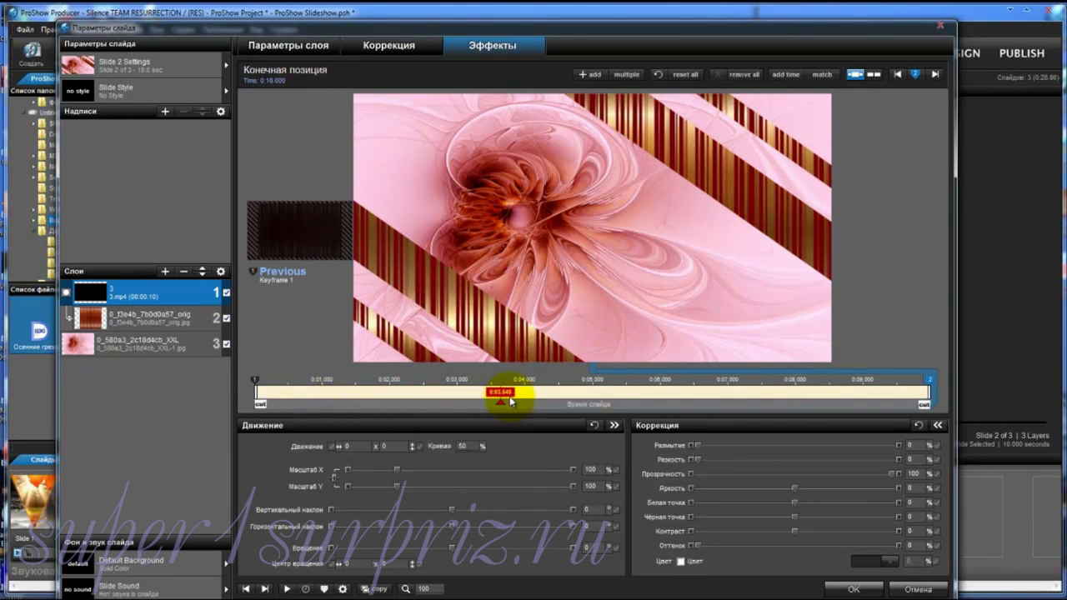
pyautogui.moveTo(561, 401); pyautogui.dragTo(840, 409)
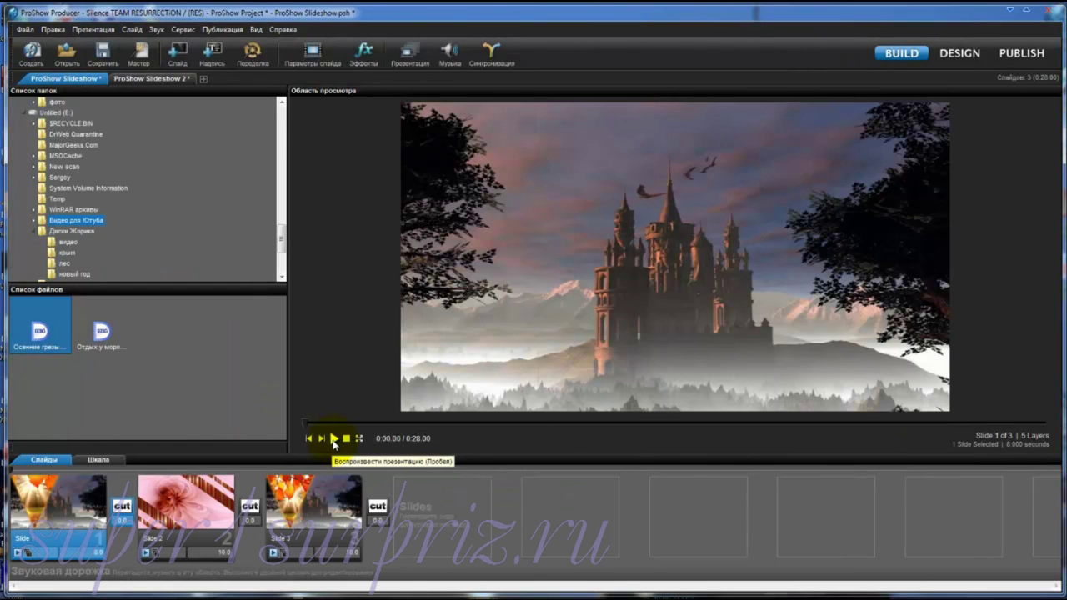
# Play the whole slideshow from the first slide
pyautogui.click(333, 440)
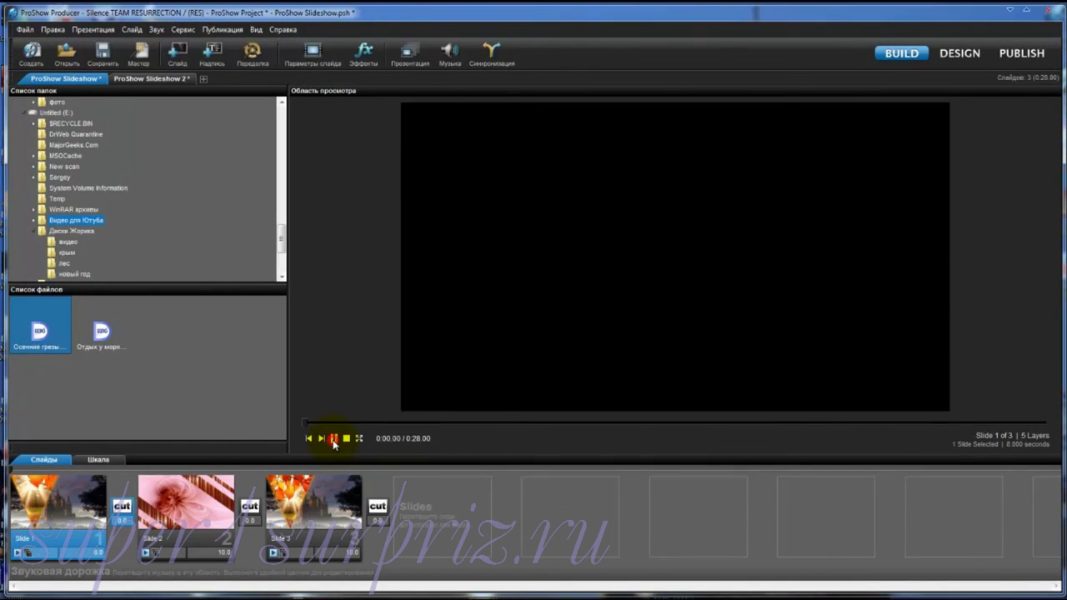